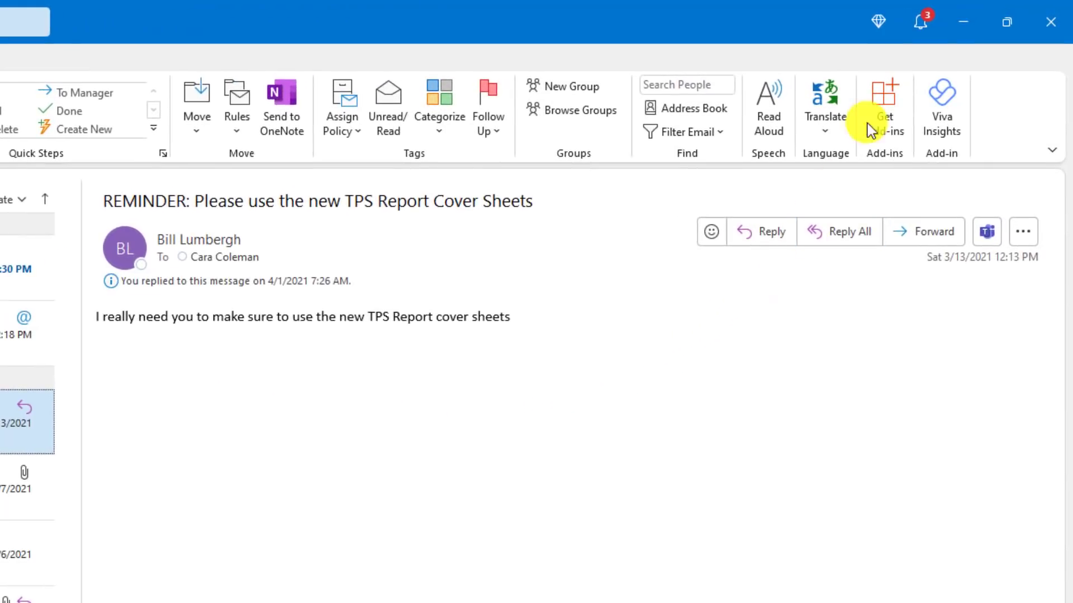
Show the Activity notifications pane from the title-bar bell and reach its Customize settings
{"action": "left_click", "coordinate": [919, 18]}
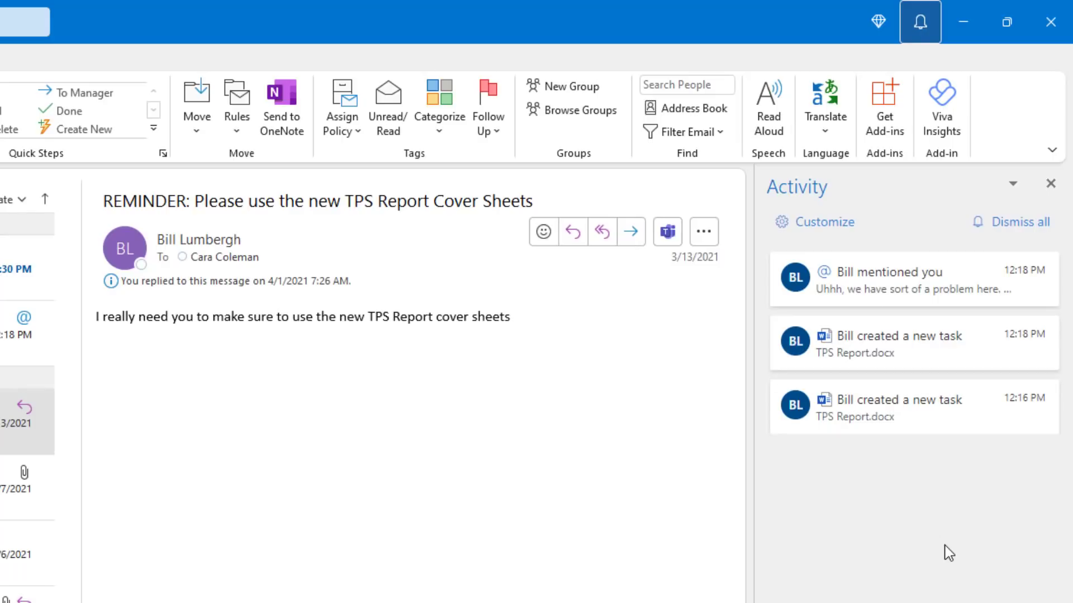
{"action": "left_click", "coordinate": [907, 508]}
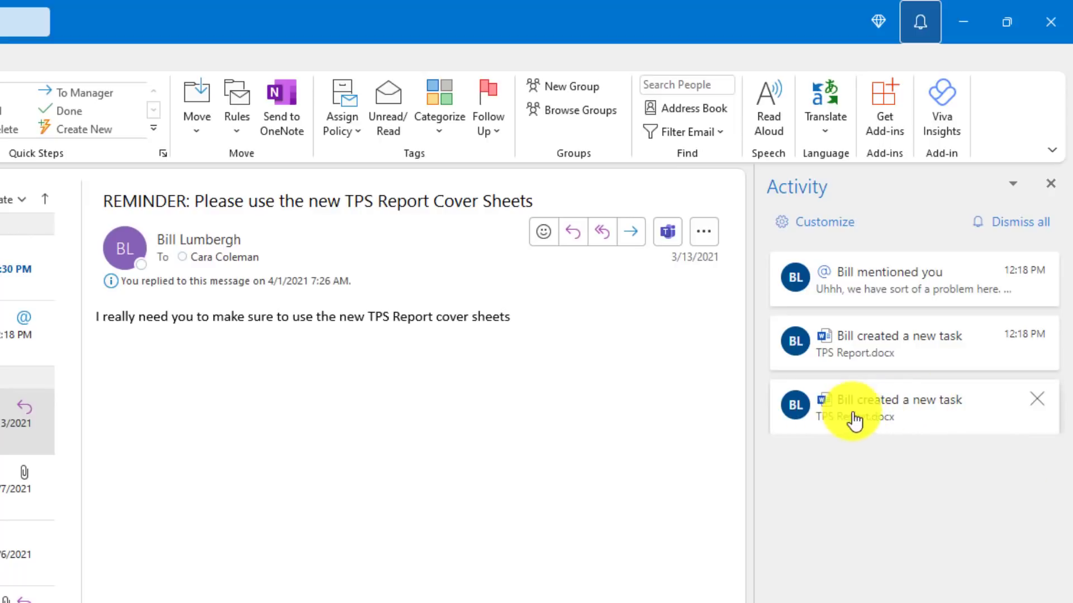
{"action": "mouse_move", "coordinate": [914, 279]}
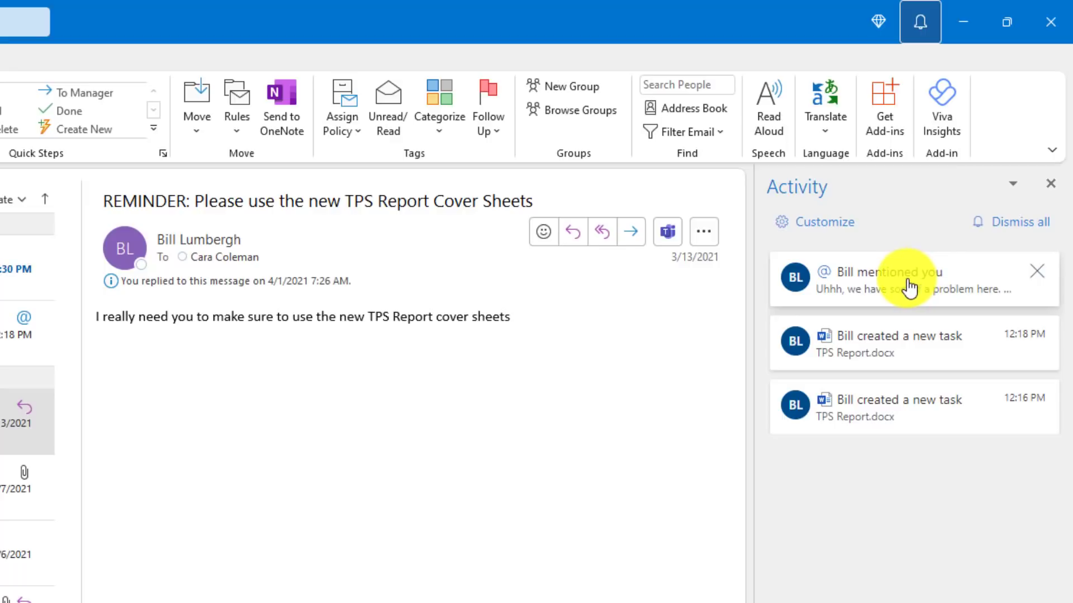
Switch the Travel and Likes activity toggles off, then return to the notifications list
{"action": "left_click", "coordinate": [825, 221]}
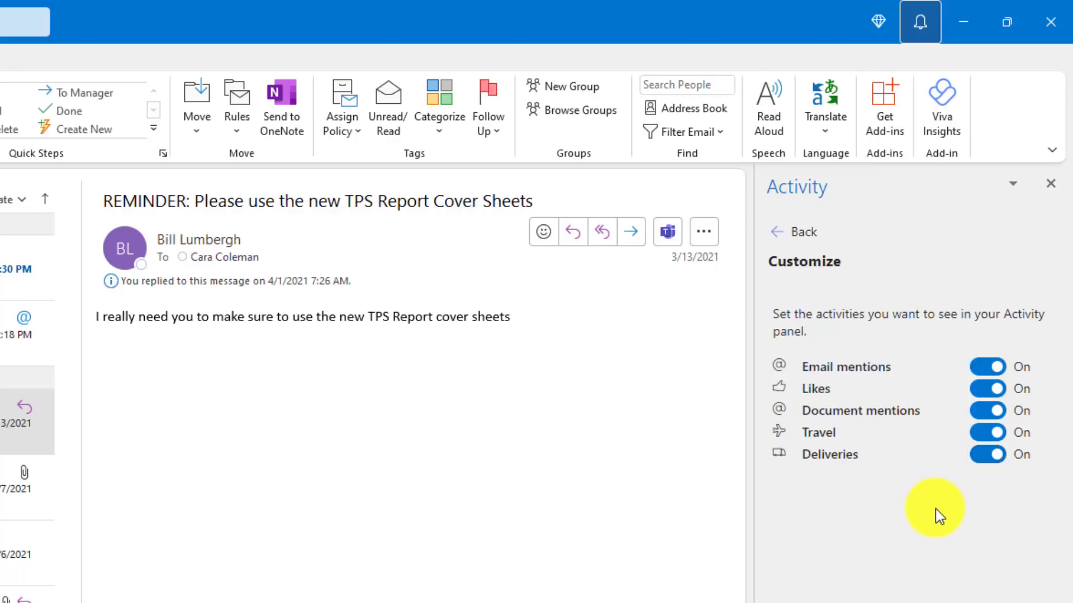
{"action": "left_click", "coordinate": [987, 433]}
{"action": "left_click", "coordinate": [982, 387]}
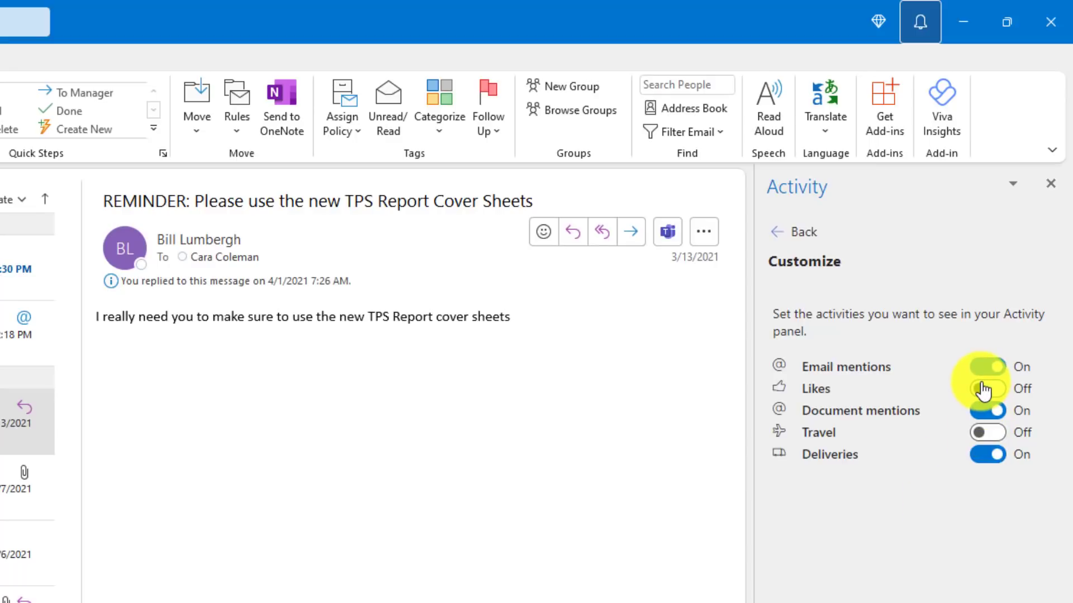
{"action": "left_click", "coordinate": [798, 231]}
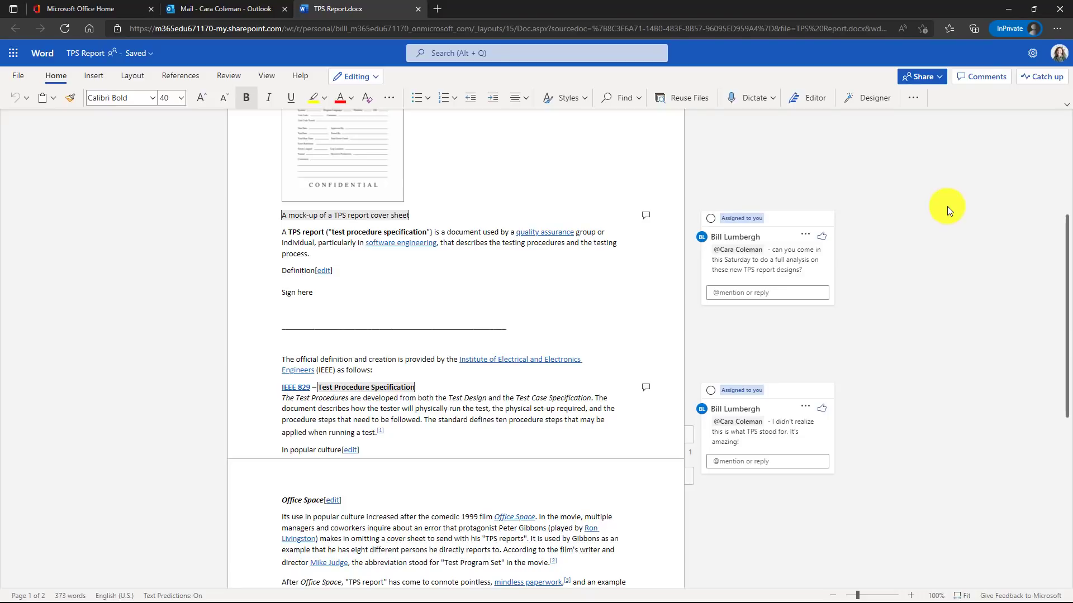
Minimize the Word document and dismiss all notifications in Outlook's Activity pane
{"action": "left_click", "coordinate": [1009, 8]}
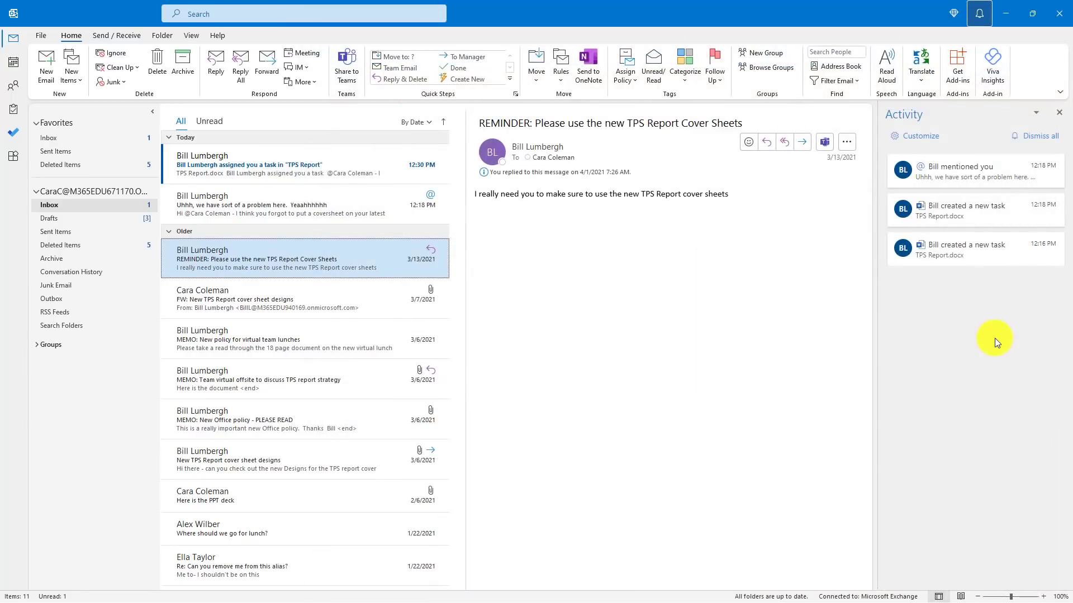
{"action": "left_click", "coordinate": [1040, 136]}
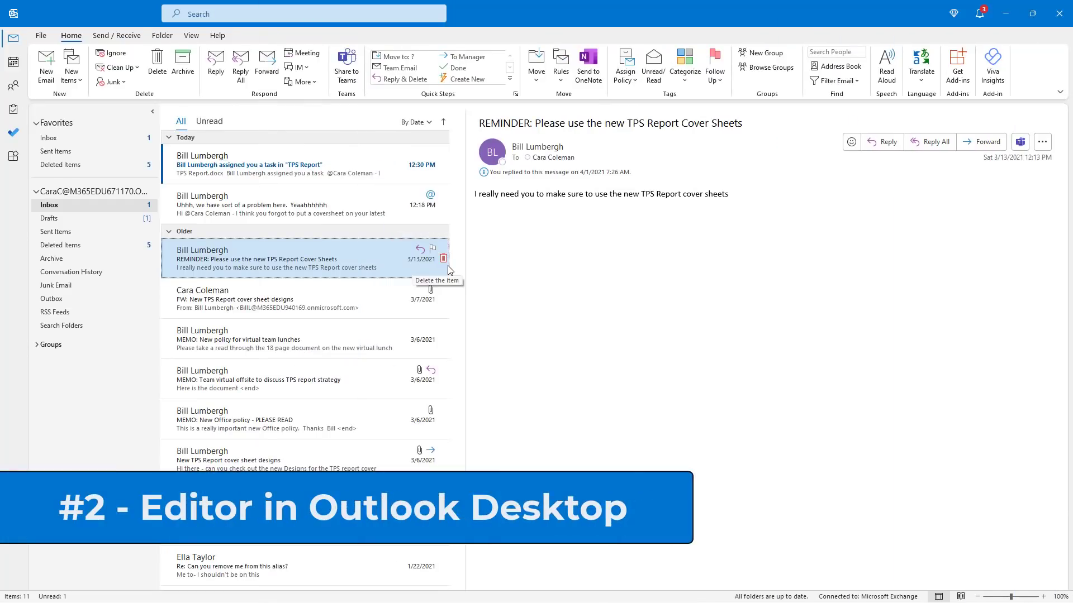
Reply to the reminder, maximize it, show Editor and paste the sample text and table
{"action": "key", "text": "ctrl+r"}
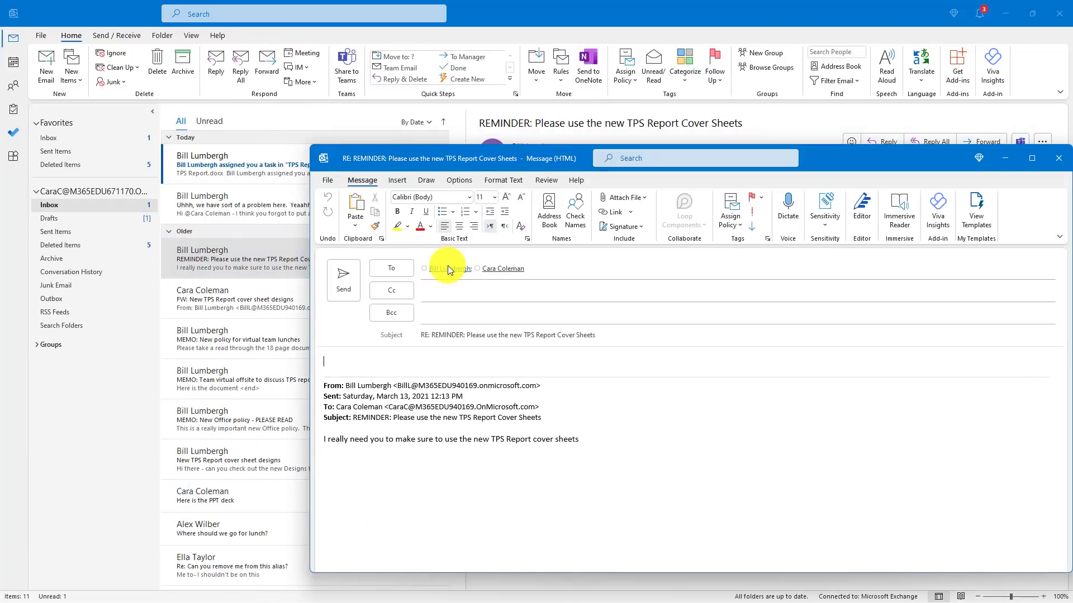
{"action": "double_click", "coordinate": [843, 158]}
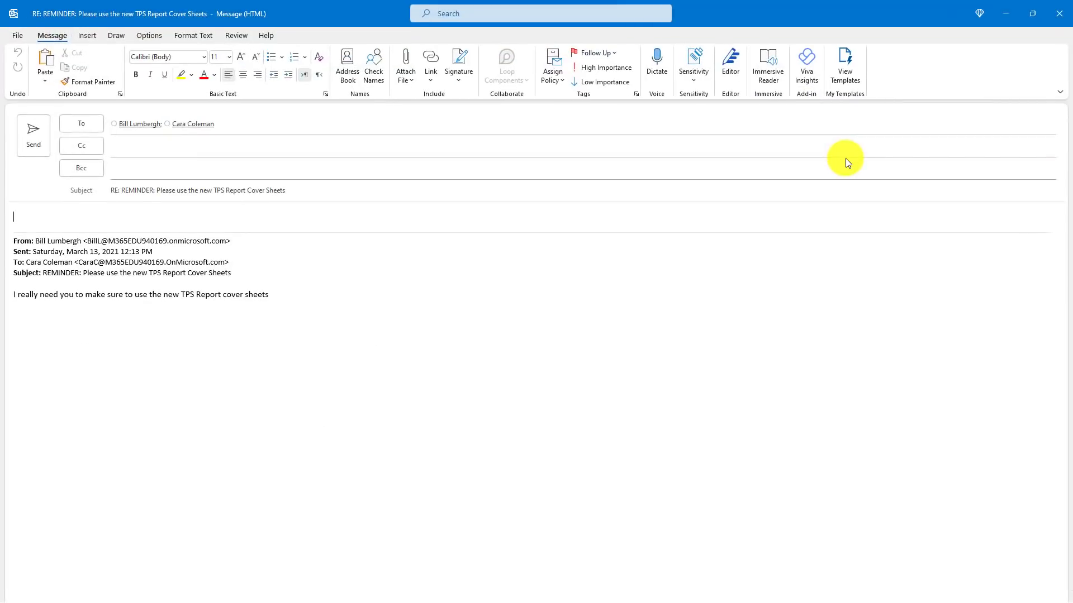
{"action": "left_click", "coordinate": [730, 56]}
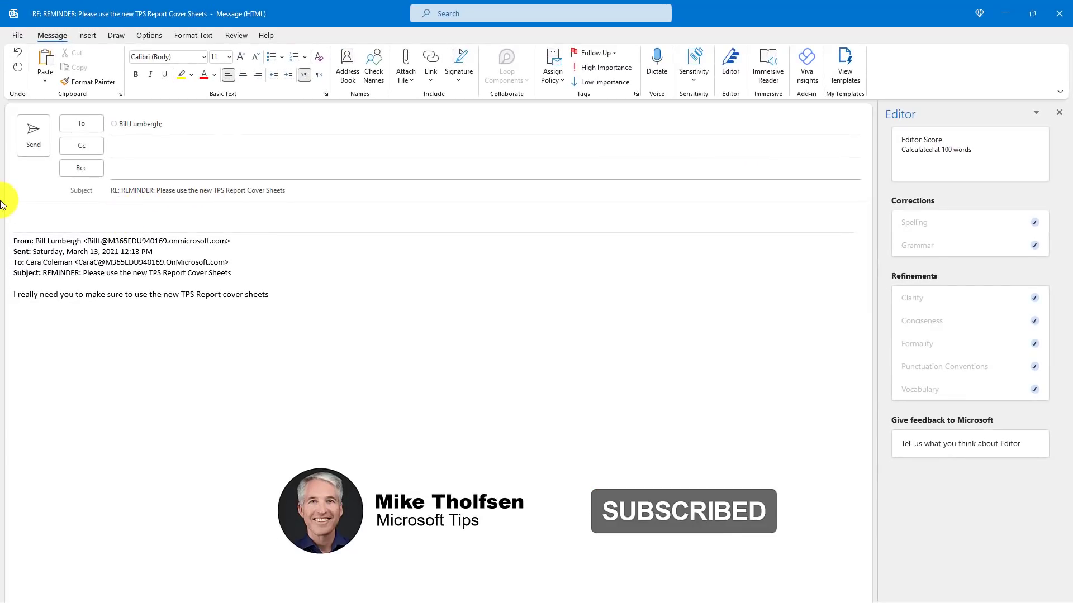
{"action": "key", "text": "ctrl+v"}
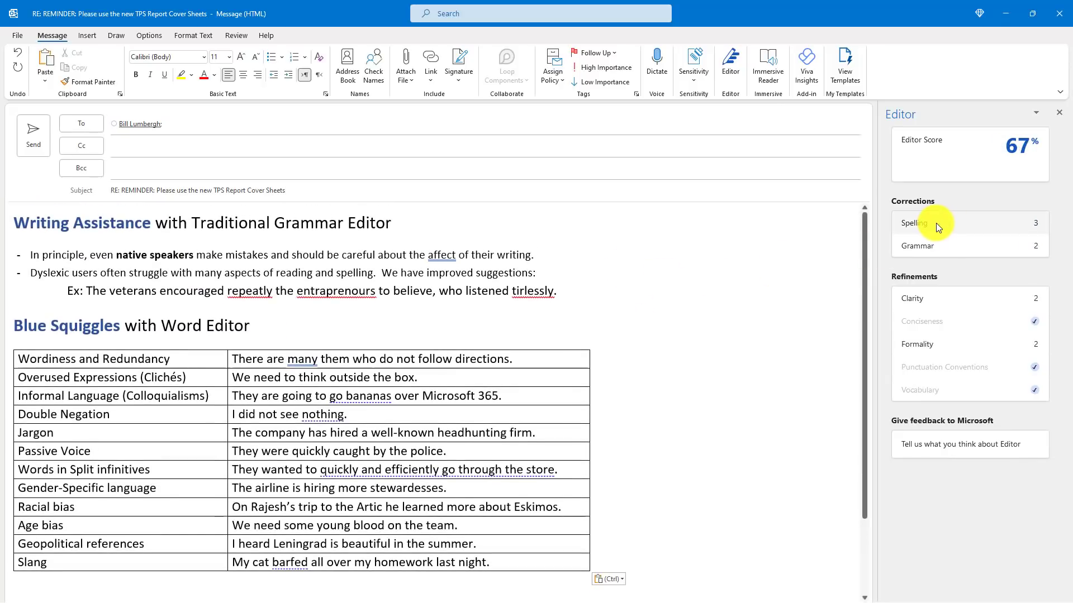
Review Editor's Clarity issues and the Formality flag on 'barfed', then close the pane
{"action": "left_click", "coordinate": [966, 298]}
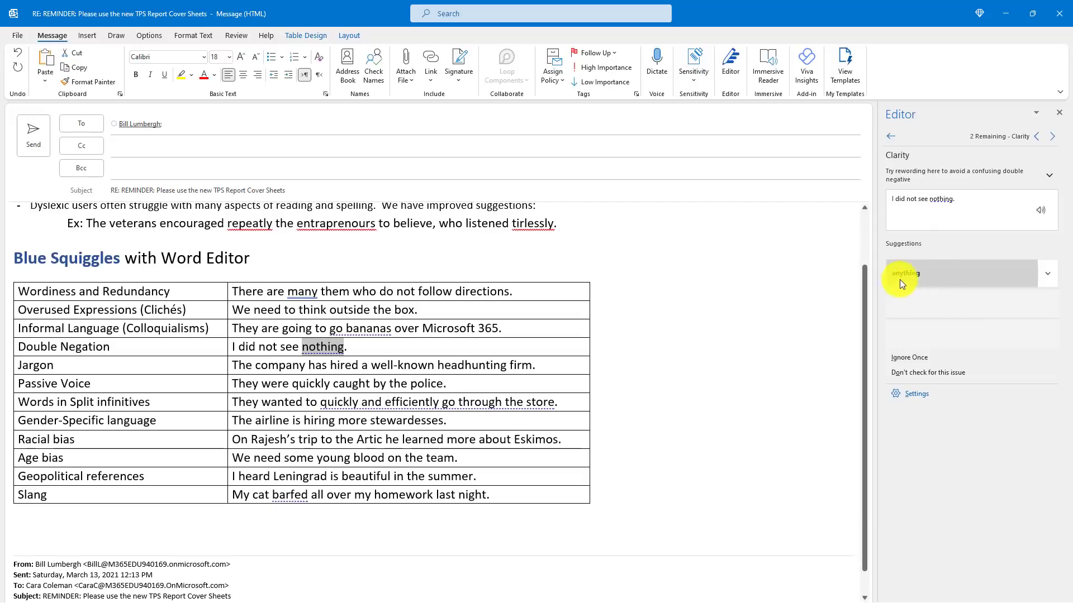
{"action": "left_click", "coordinate": [891, 135]}
{"action": "left_click", "coordinate": [932, 344]}
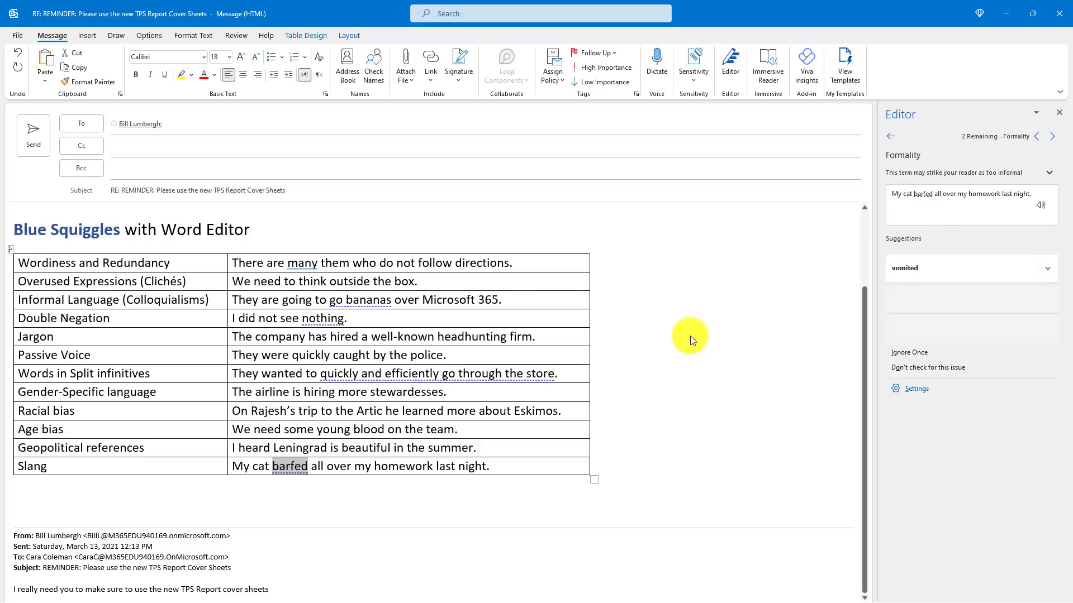
{"action": "scroll", "coordinate": [633, 401], "scroll_direction": "up", "scroll_amount": 3}
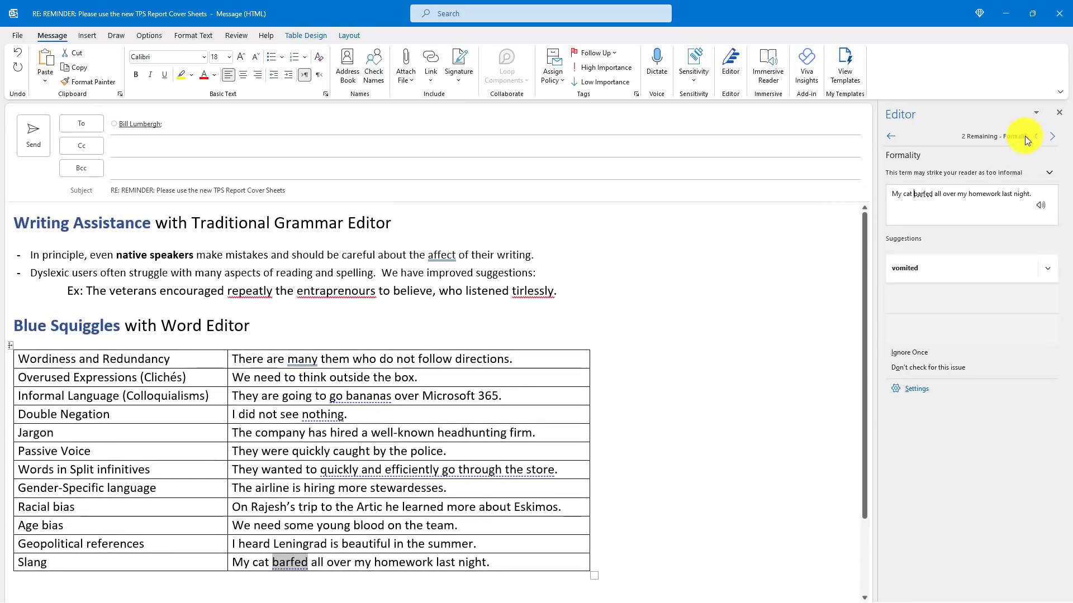
{"action": "left_click", "coordinate": [1060, 115]}
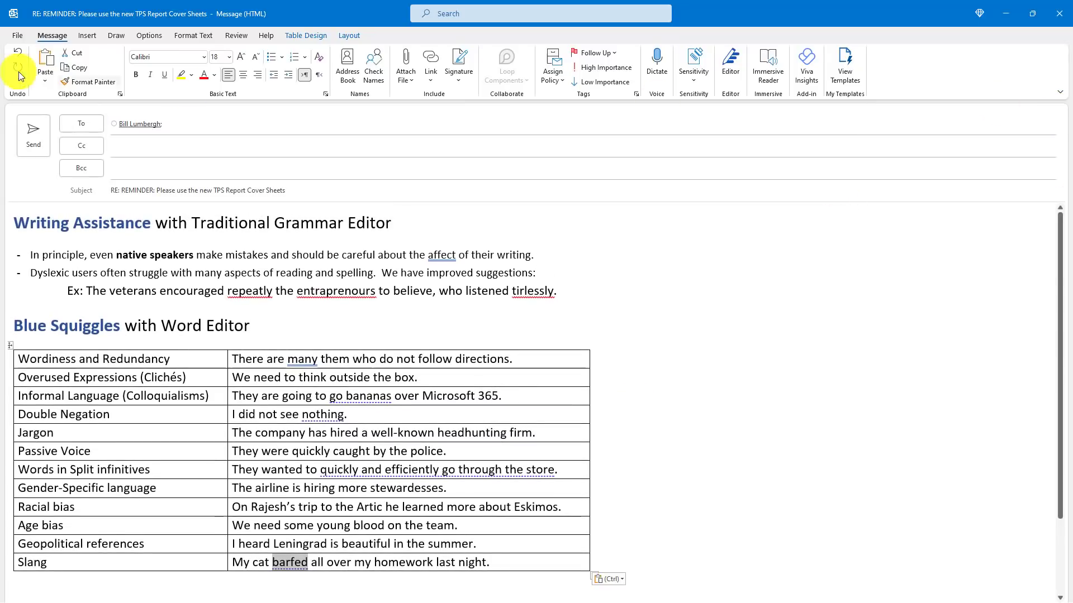
Minimize the reply and reach the Editor grammar settings via File > Options > Mail
{"action": "left_click", "coordinate": [1002, 18]}
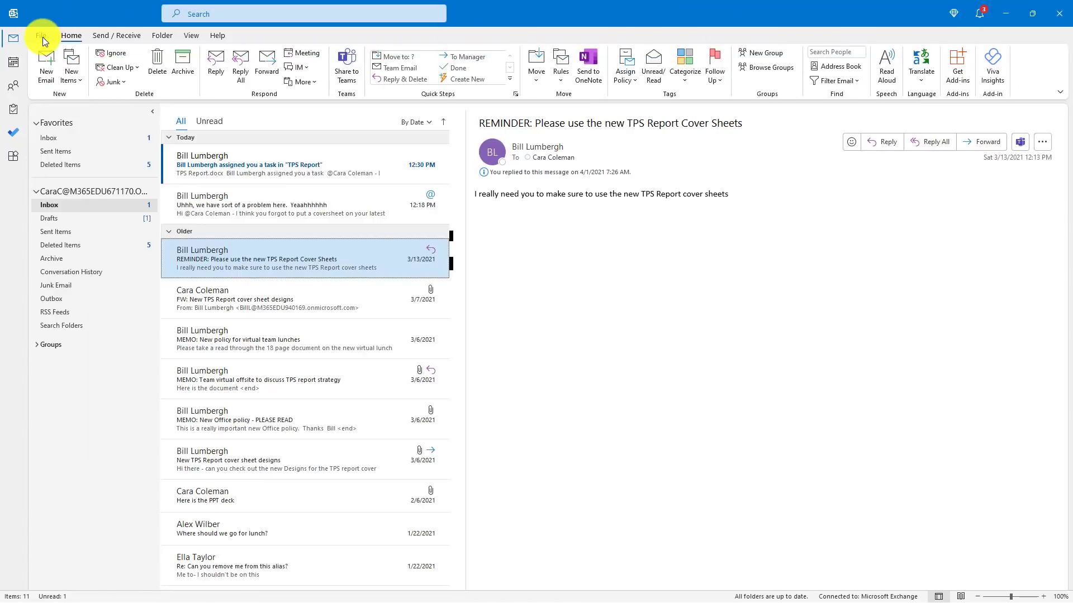
{"action": "left_click", "coordinate": [40, 35]}
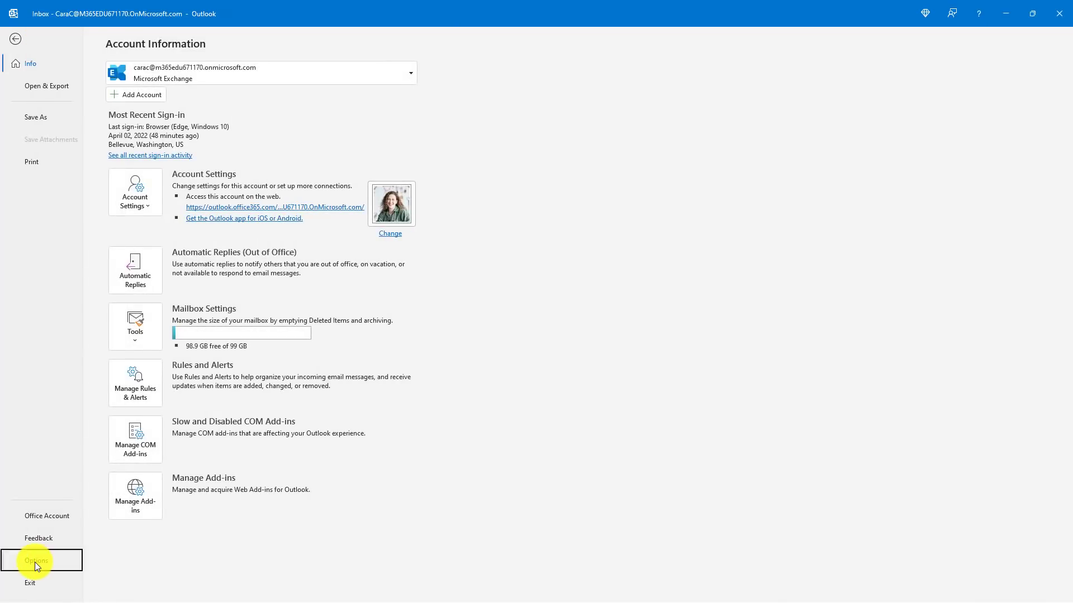
{"action": "left_click", "coordinate": [34, 562]}
{"action": "left_click", "coordinate": [324, 155]}
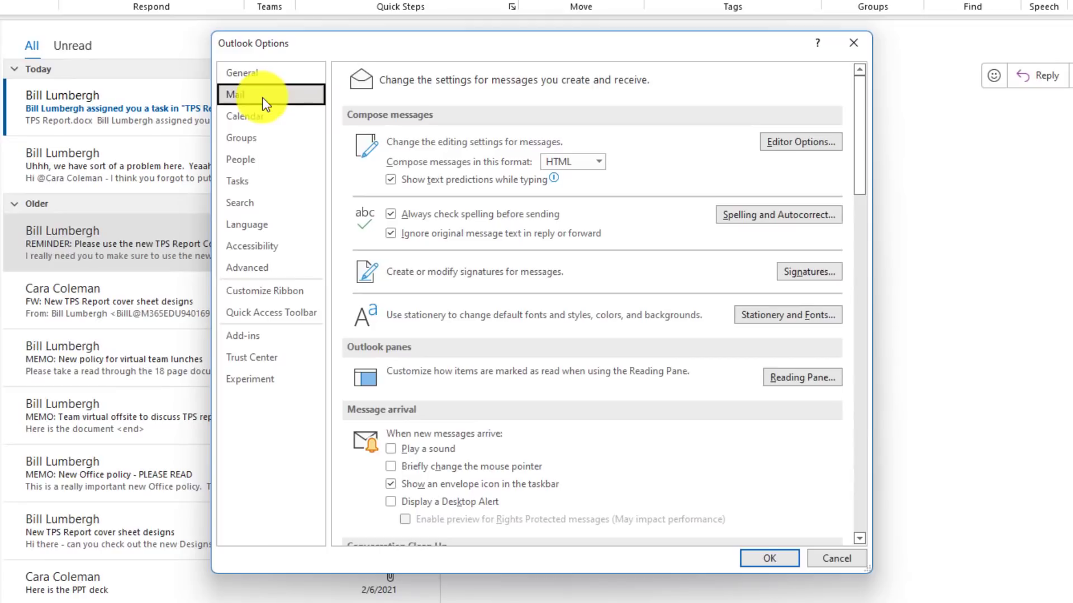
{"action": "left_click", "coordinate": [798, 142]}
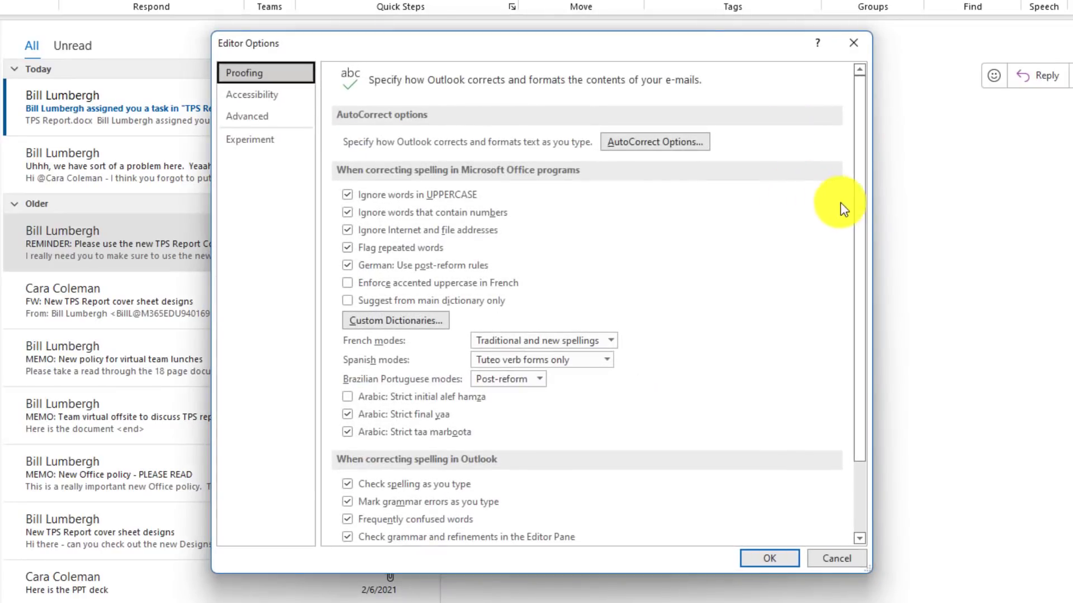
{"action": "scroll", "coordinate": [647, 438], "scroll_direction": "down", "scroll_amount": 3}
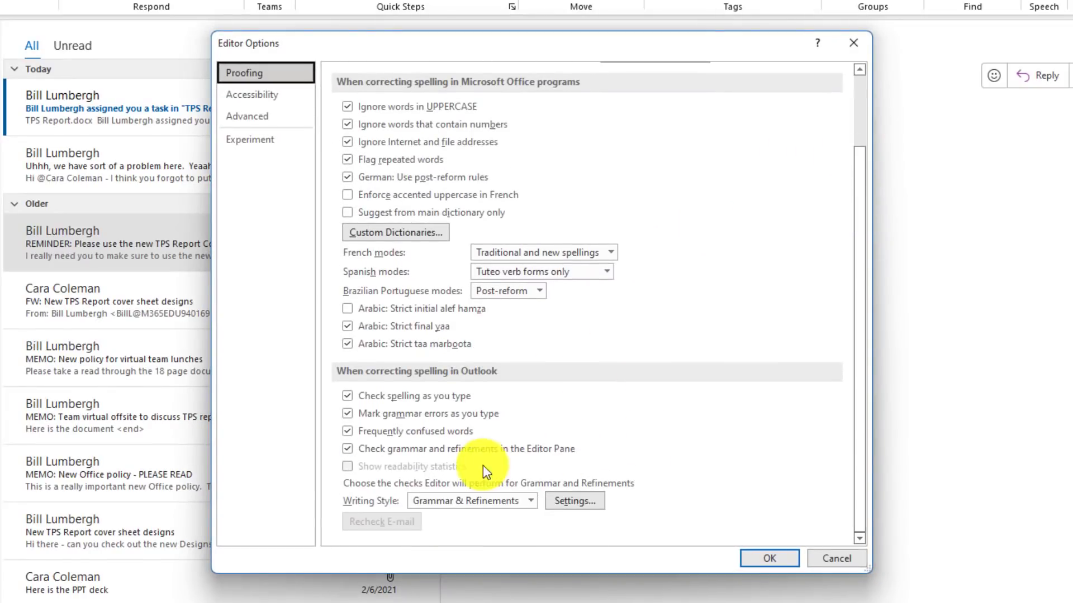
{"action": "left_click", "coordinate": [588, 500]}
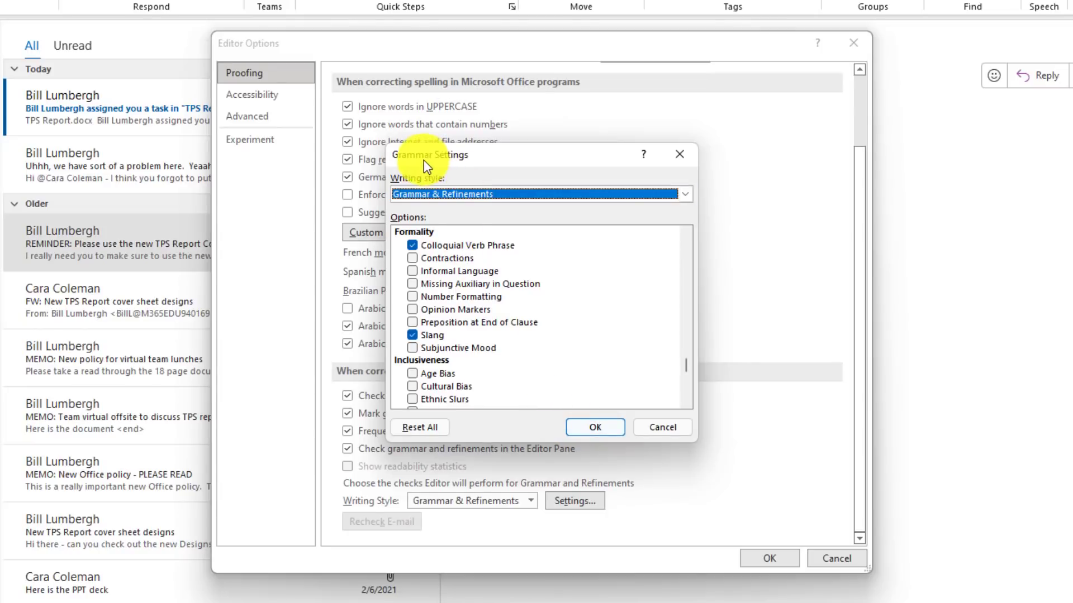
{"action": "mouse_move", "coordinate": [685, 318]}
{"action": "scroll", "coordinate": [686, 352], "scroll_direction": "down", "scroll_amount": 10}
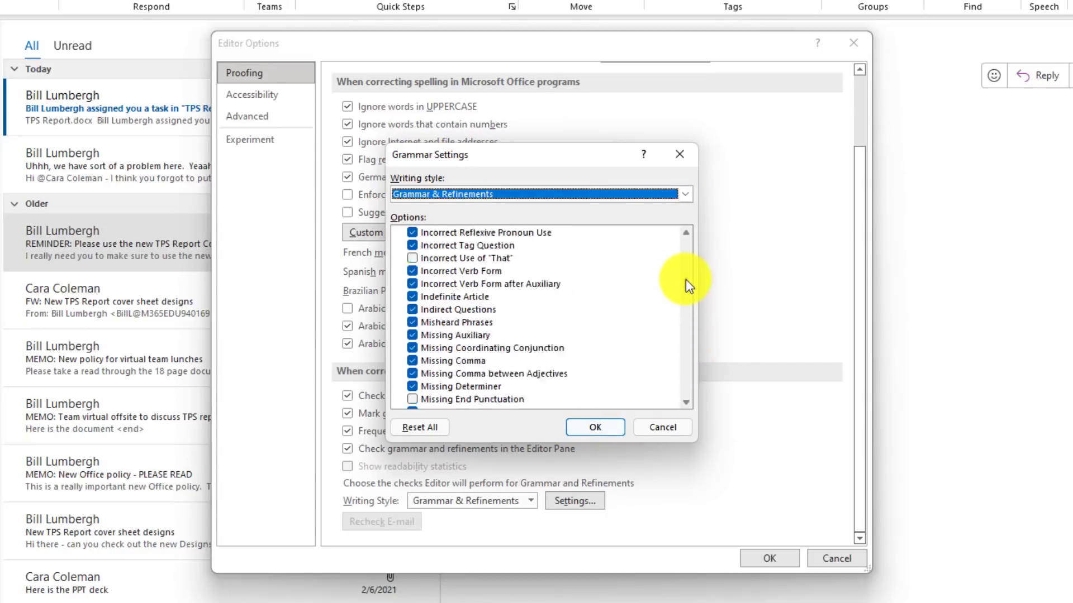
{"action": "scroll", "coordinate": [684, 319], "scroll_direction": "down", "scroll_amount": 10}
{"action": "scroll", "coordinate": [682, 301], "scroll_direction": "down", "scroll_amount": 10}
{"action": "scroll", "coordinate": [682, 328], "scroll_direction": "down", "scroll_amount": 10}
{"action": "left_click_drag", "start_coordinate": [682, 327], "coordinate": [687, 362]}
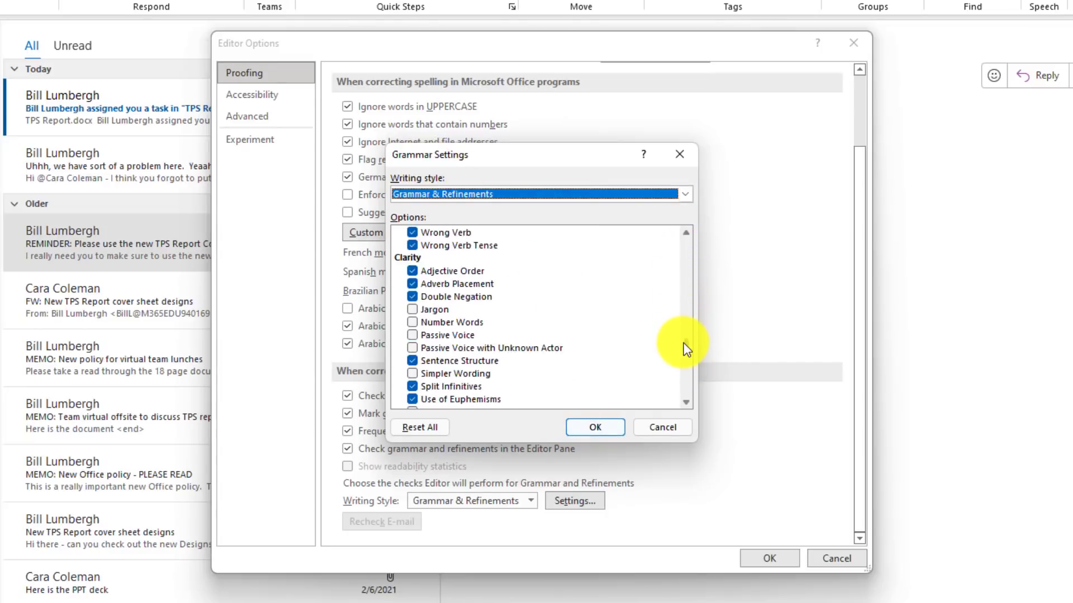
{"action": "scroll", "coordinate": [687, 363], "scroll_direction": "down", "scroll_amount": 3}
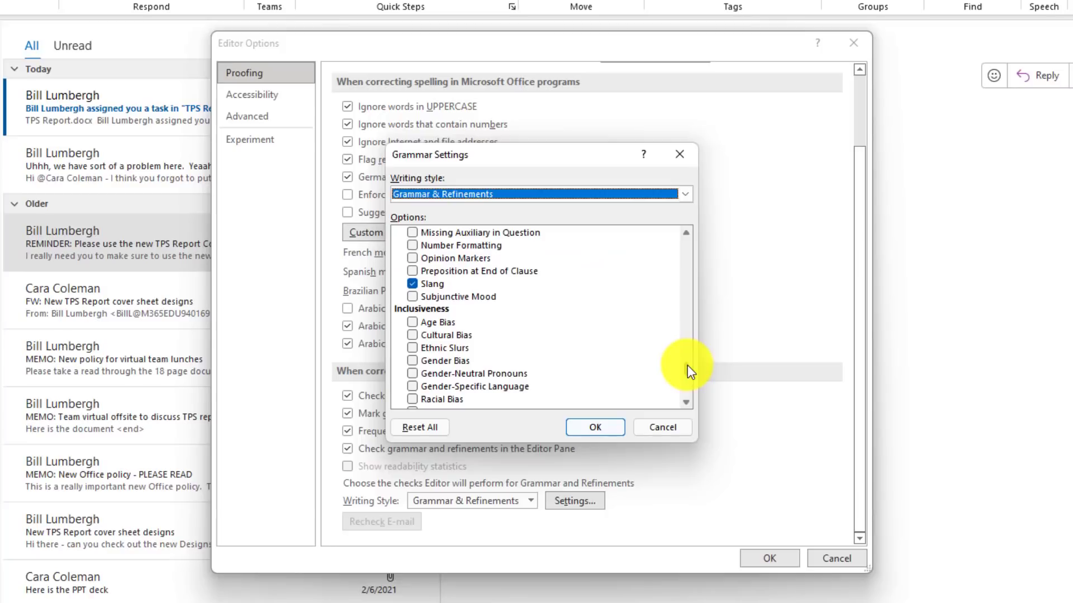
Enable Inclusiveness checks: Age Bias, Cultural Bias, Ethnic Slurs and the remaining bias check
{"action": "left_click", "coordinate": [436, 322]}
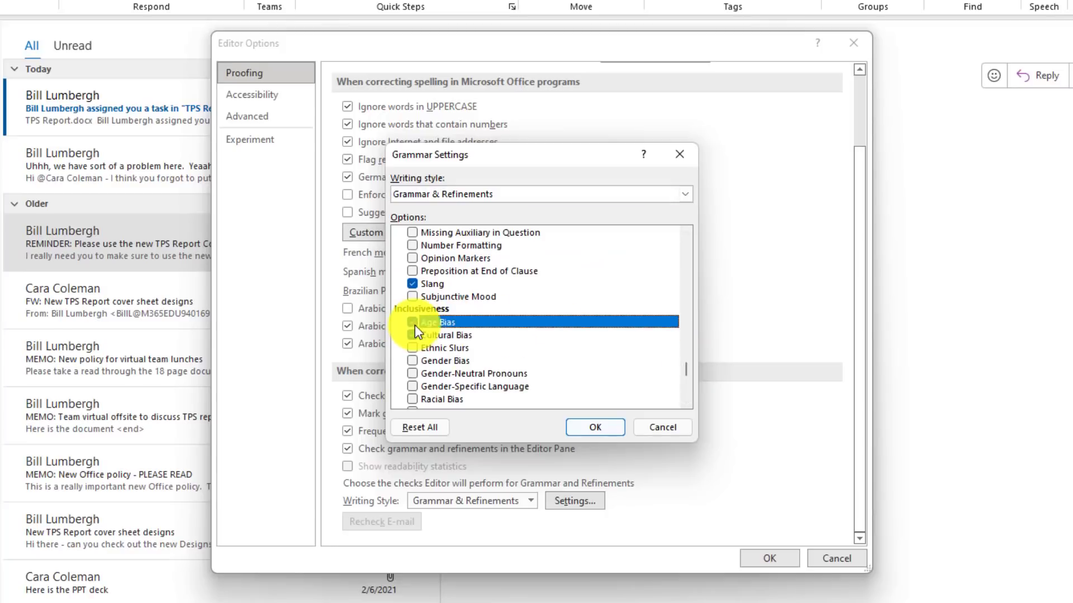
{"action": "left_click", "coordinate": [411, 335]}
{"action": "left_click", "coordinate": [411, 360]}
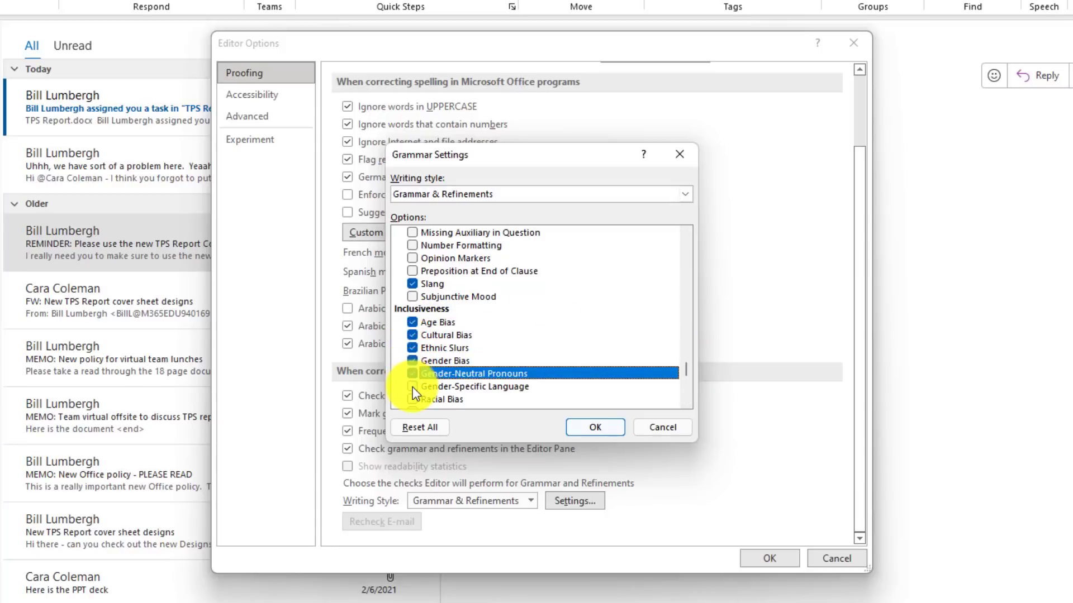
{"action": "left_click", "coordinate": [412, 387]}
{"action": "scroll", "coordinate": [418, 387], "scroll_direction": "down", "scroll_amount": 10}
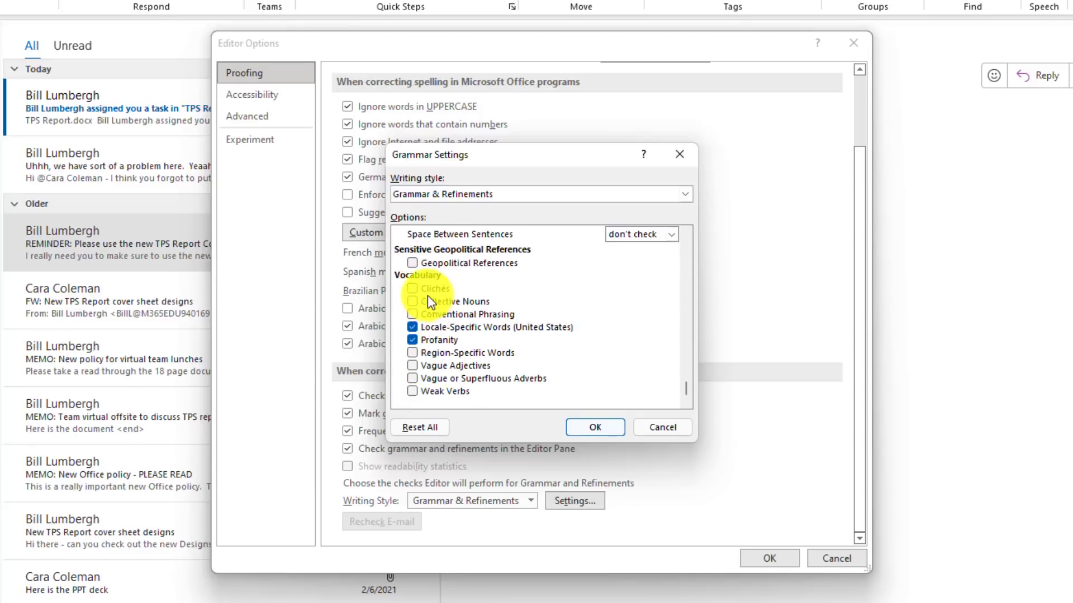
Enable Vocabulary checks: Clichés, Collective Nouns, Conventional Phrasing, Vague Adjectives, Region-Specific Words
{"action": "left_click", "coordinate": [436, 288]}
{"action": "left_click", "coordinate": [411, 288]}
{"action": "left_click", "coordinate": [412, 302]}
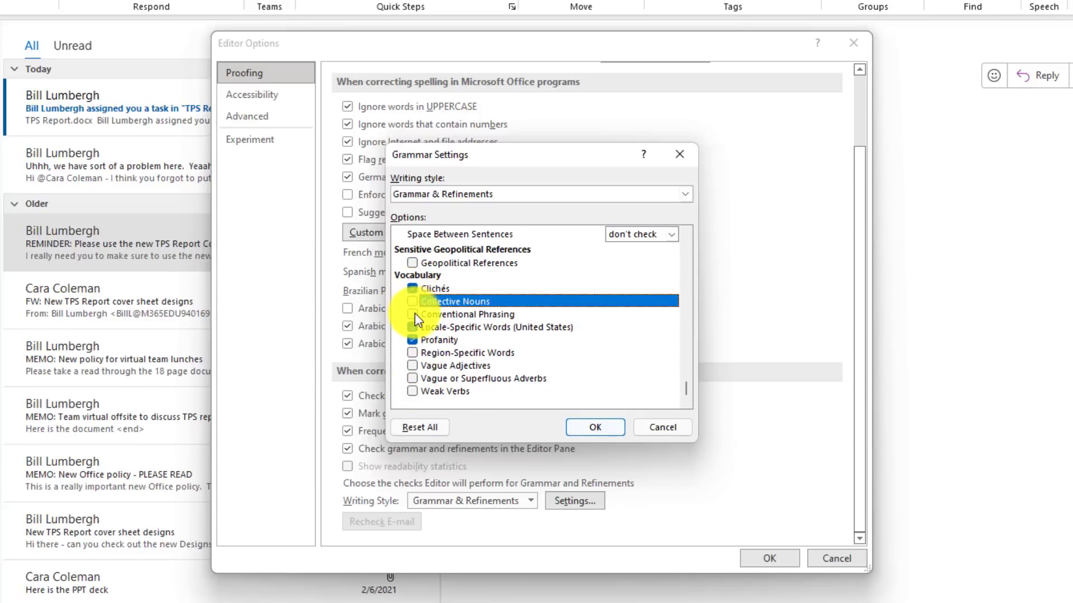
{"action": "left_click", "coordinate": [411, 302]}
{"action": "left_click", "coordinate": [453, 367]}
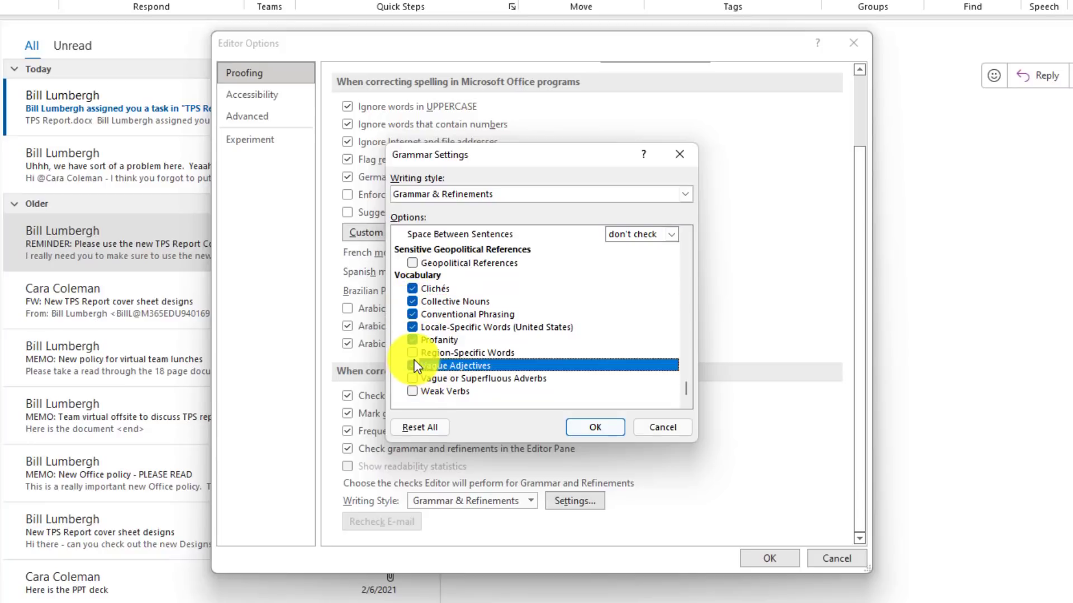
{"action": "left_click", "coordinate": [413, 353]}
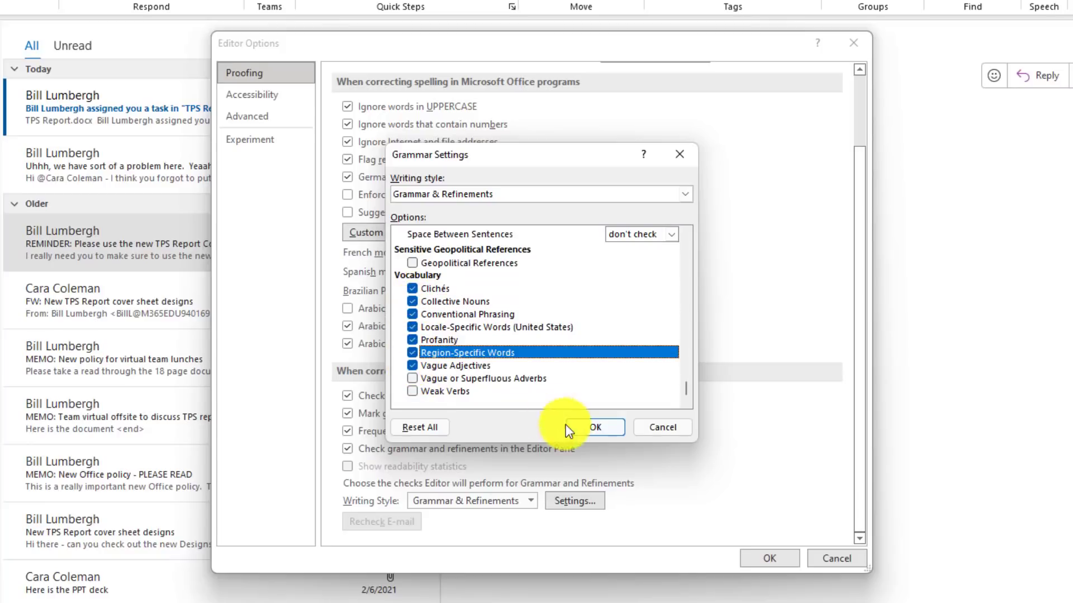
Save the grammar checks, the Editor options and Outlook Options with OK
{"action": "left_click", "coordinate": [598, 429]}
{"action": "left_click", "coordinate": [741, 523]}
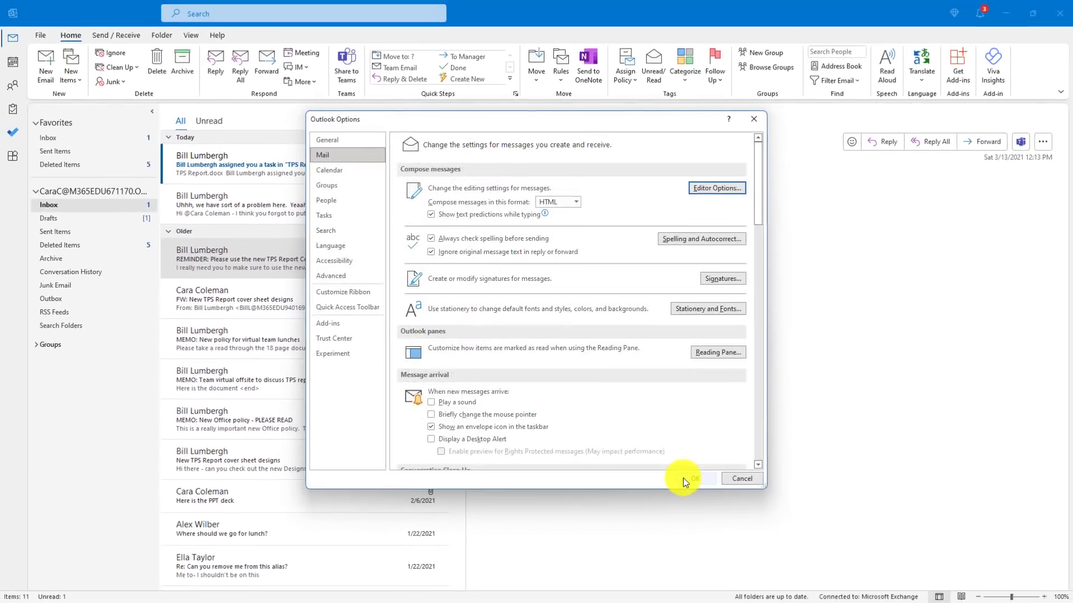
{"action": "left_click", "coordinate": [685, 480]}
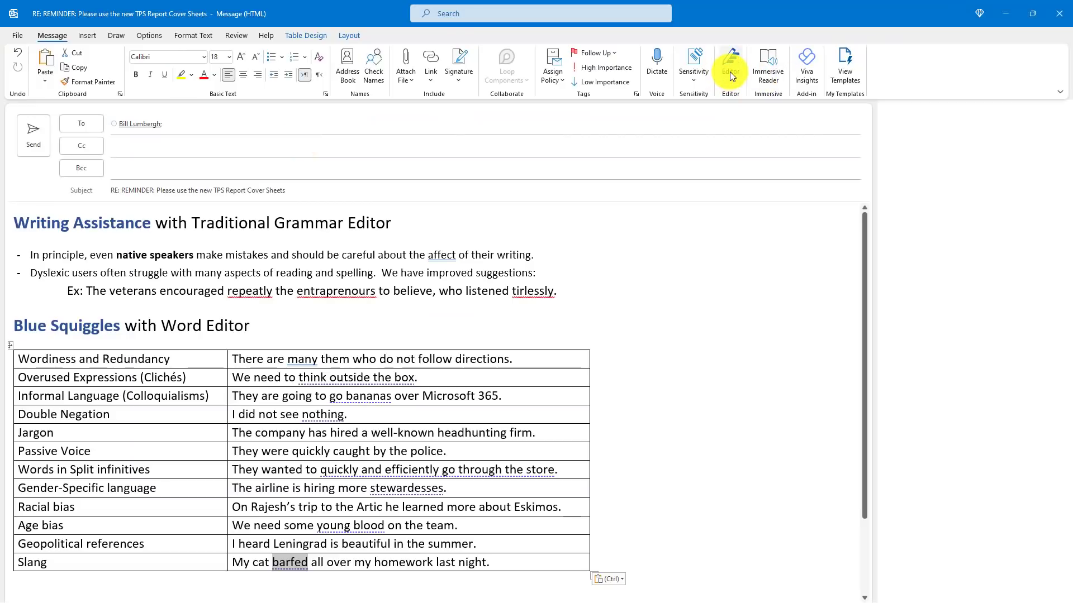
Show Editor for the reply and review its Inclusiveness and Vocabulary suggestions
{"action": "left_click", "coordinate": [730, 72]}
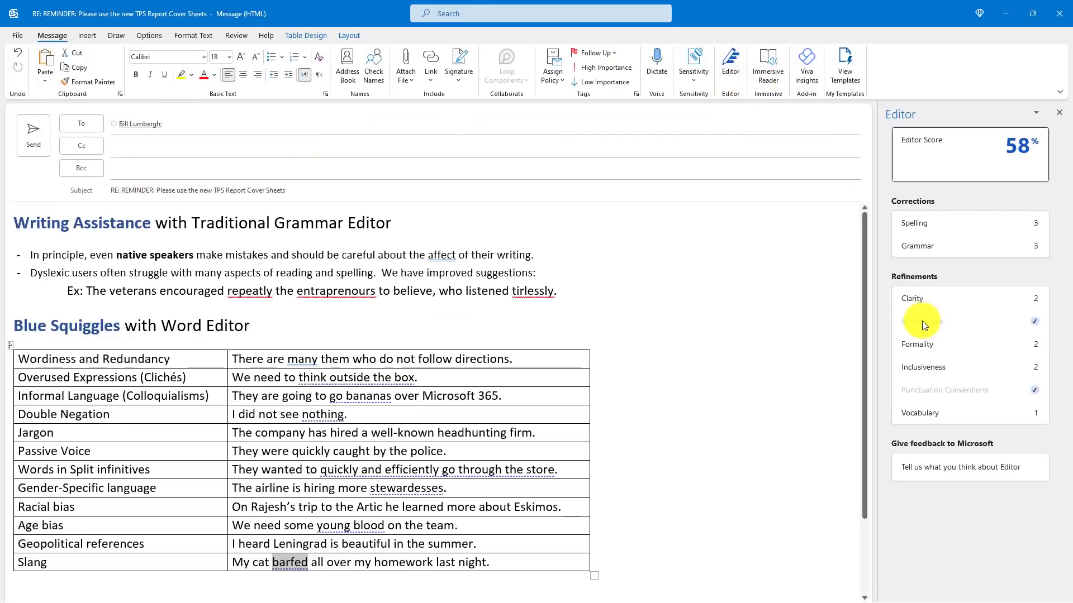
{"action": "left_click", "coordinate": [940, 367]}
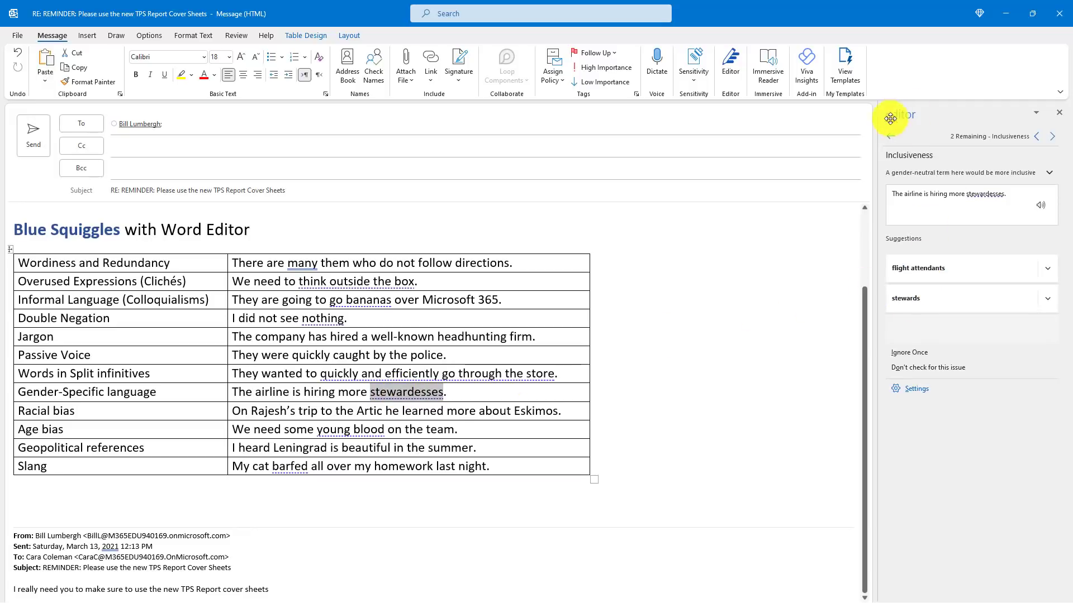
{"action": "left_click", "coordinate": [890, 137]}
{"action": "left_click", "coordinate": [921, 417]}
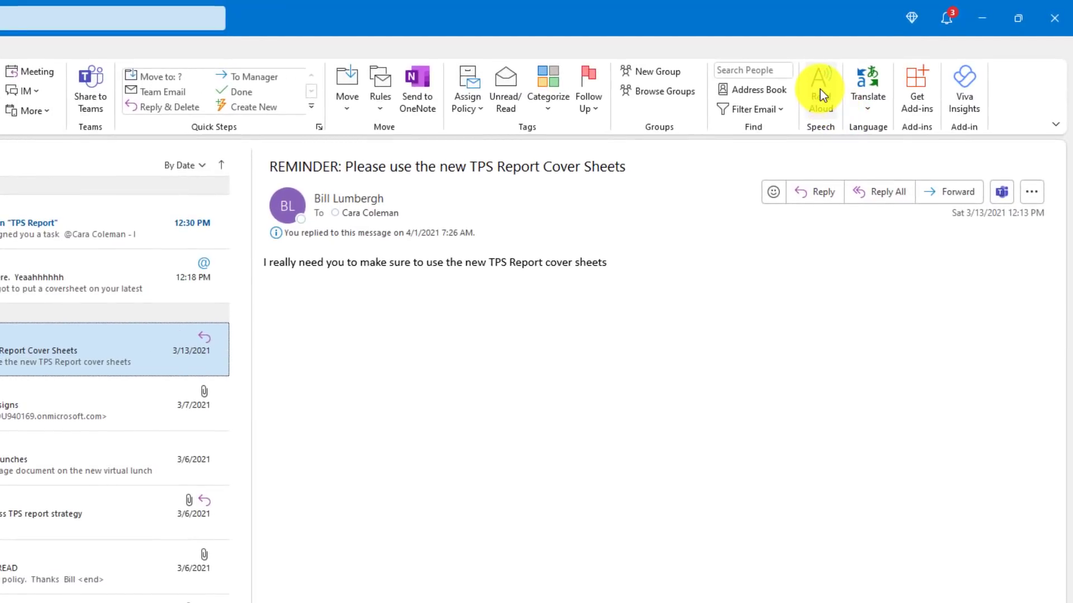
Play the REMINDER message with Read Aloud, stop playback, then open it in its own window
{"action": "left_click", "coordinate": [822, 96]}
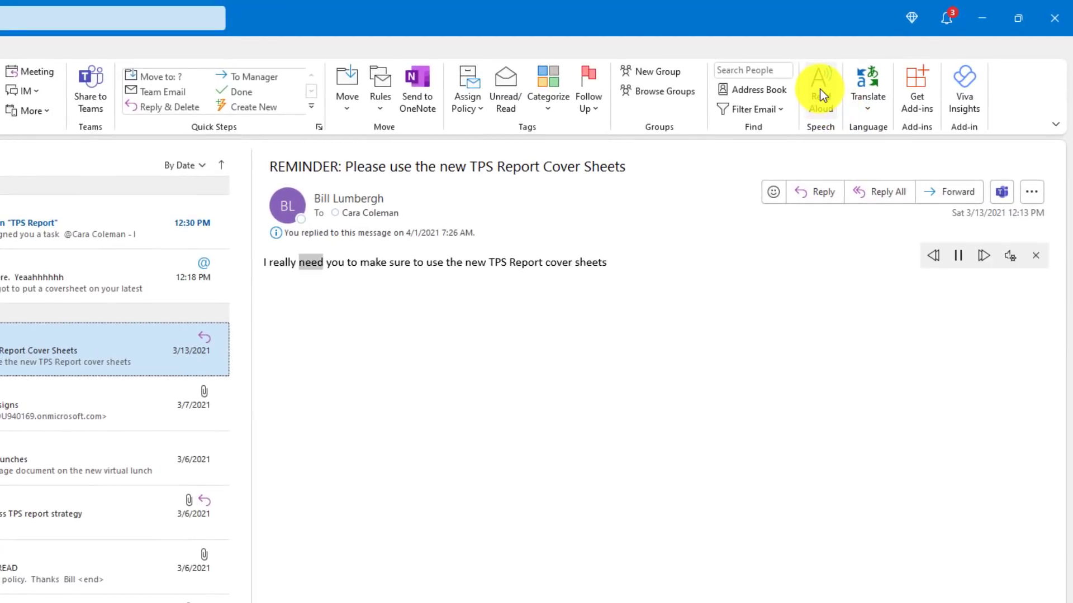
{"action": "left_click", "coordinate": [957, 256]}
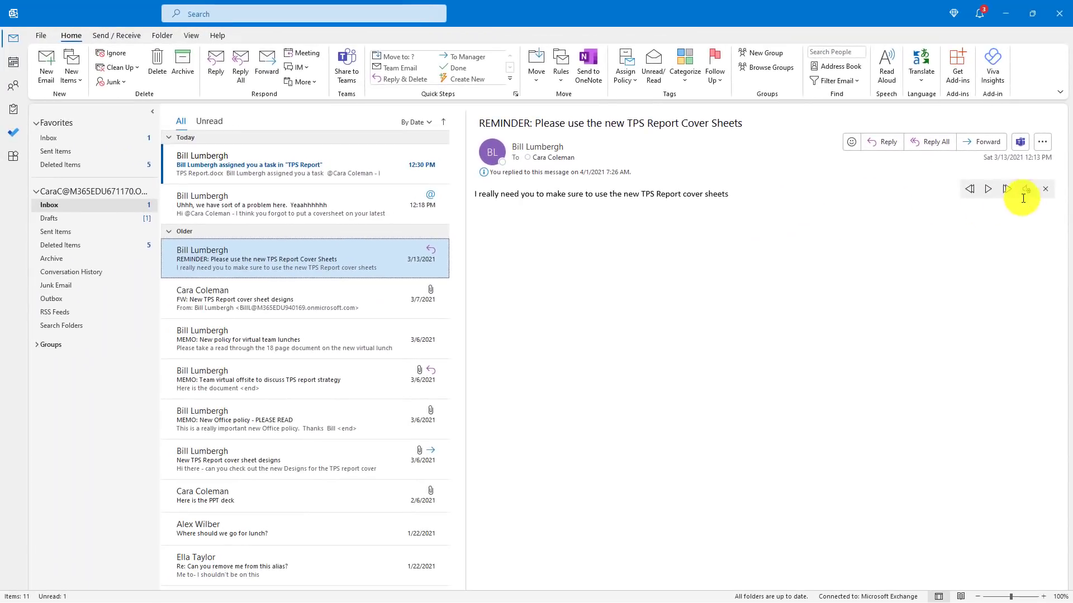
{"action": "left_click", "coordinate": [1035, 255]}
{"action": "double_click", "coordinate": [322, 260]}
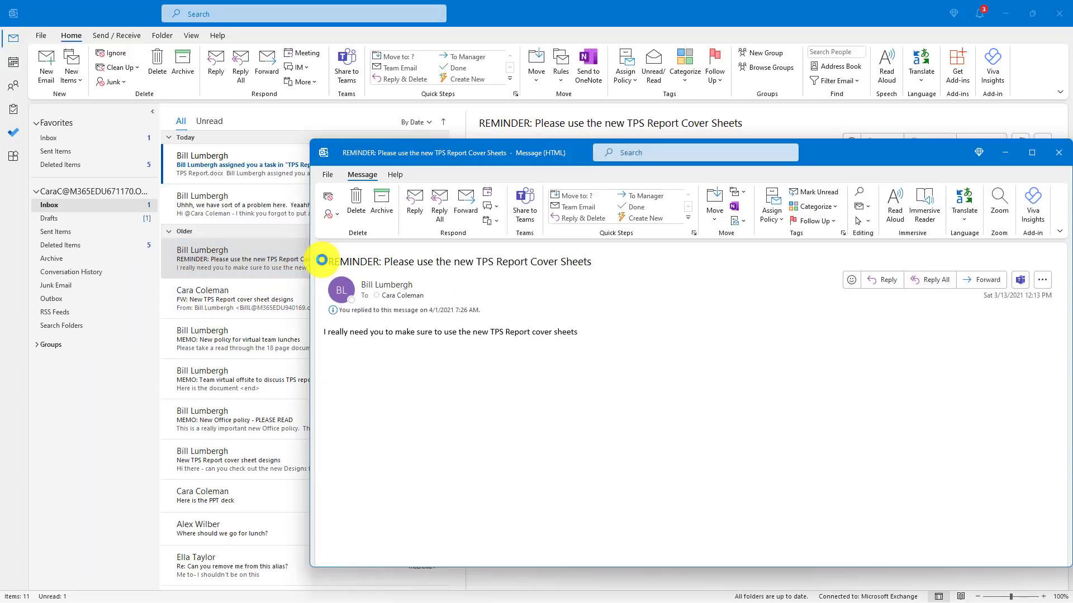
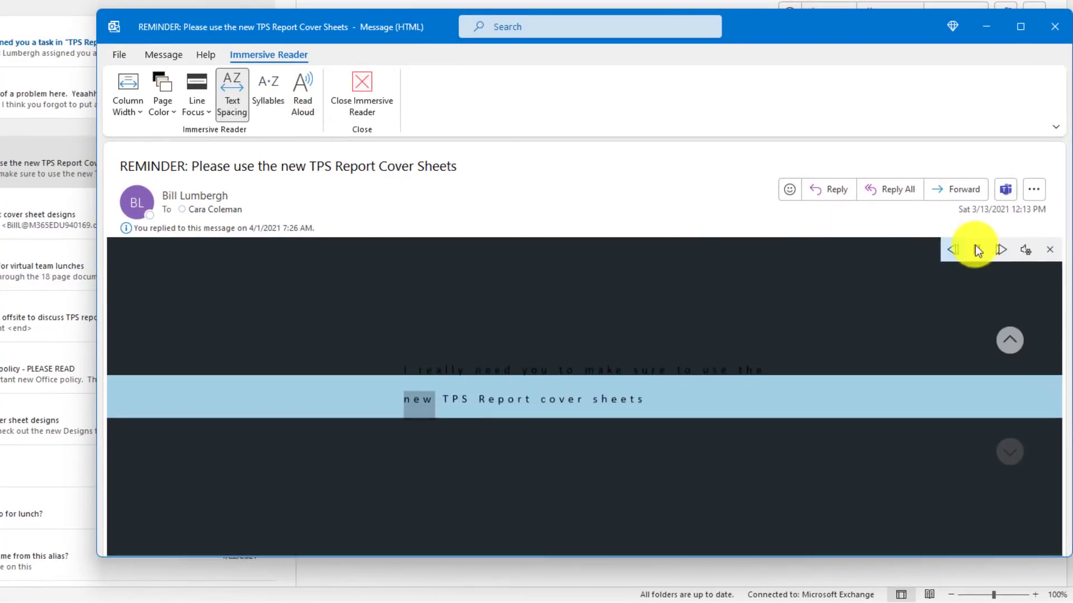
Choose a different Read Aloud voice in Immersive Reader and start reading the TPS Report reminder
{"action": "left_click", "coordinate": [1023, 249]}
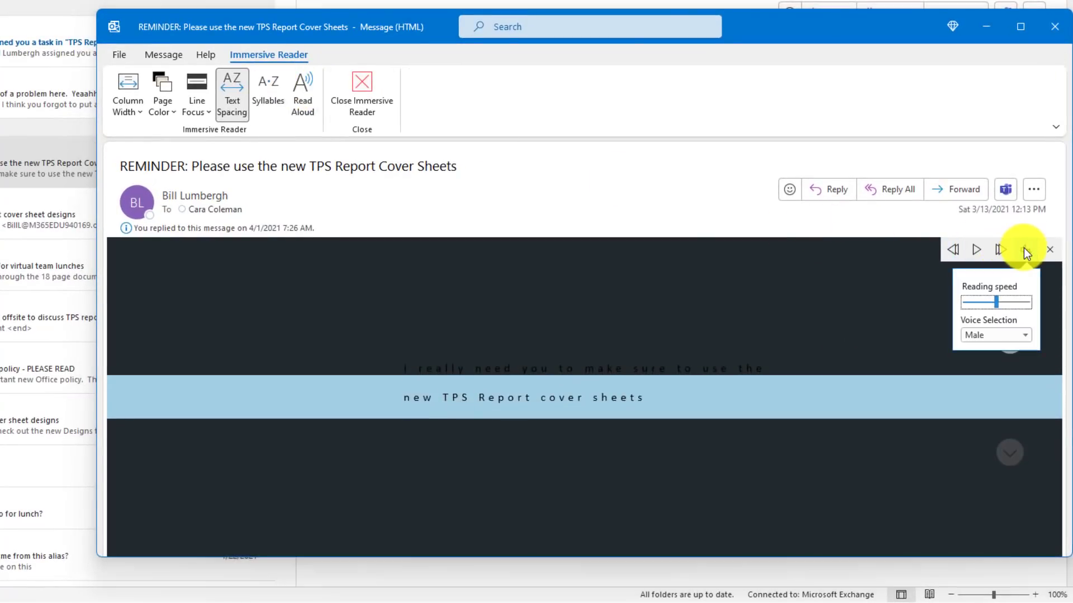
{"action": "left_click", "coordinate": [1026, 331]}
{"action": "left_click", "coordinate": [989, 359]}
{"action": "left_click", "coordinate": [904, 347]}
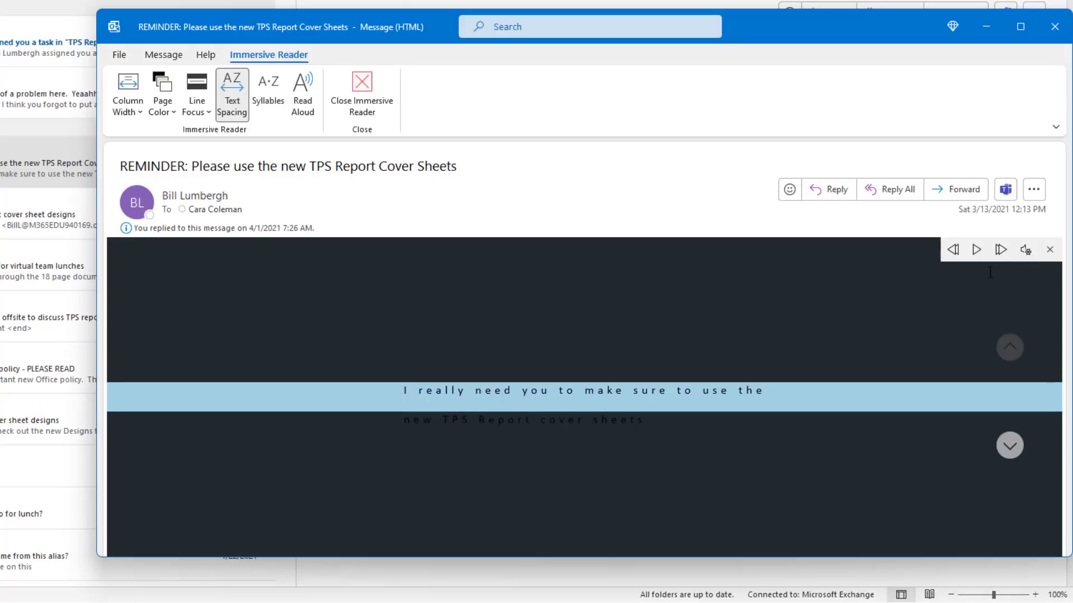
{"action": "left_click", "coordinate": [975, 250]}
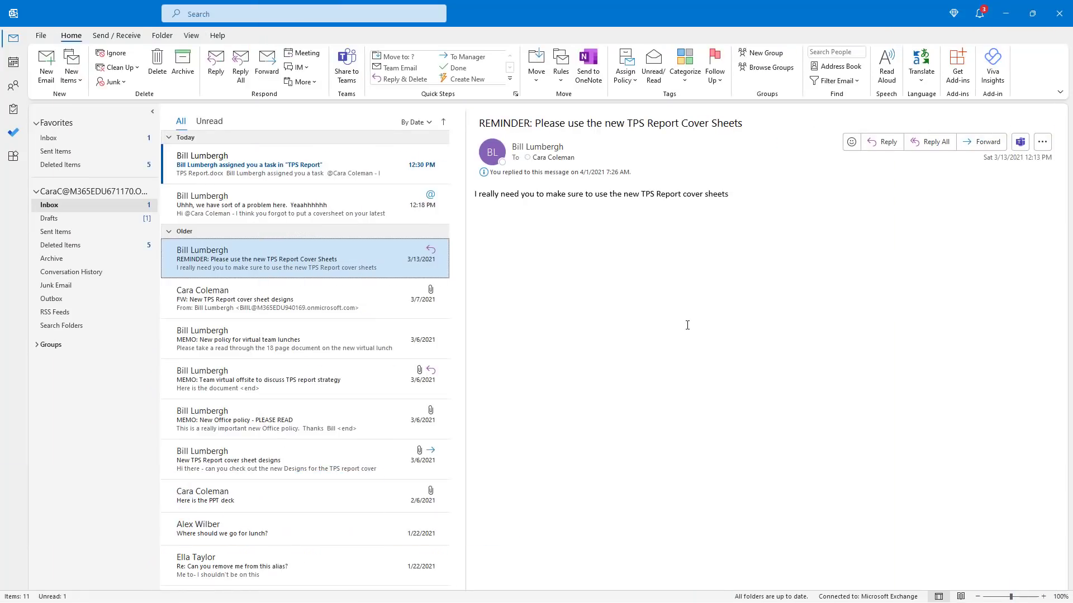
Reply to Bill's reminder that you can't come in this Saturday, accepting suggestions for 'Saturday' and 'important'
{"action": "key", "text": "ctrl+shift+r"}
{"action": "key", "text": "ctrl+r"}
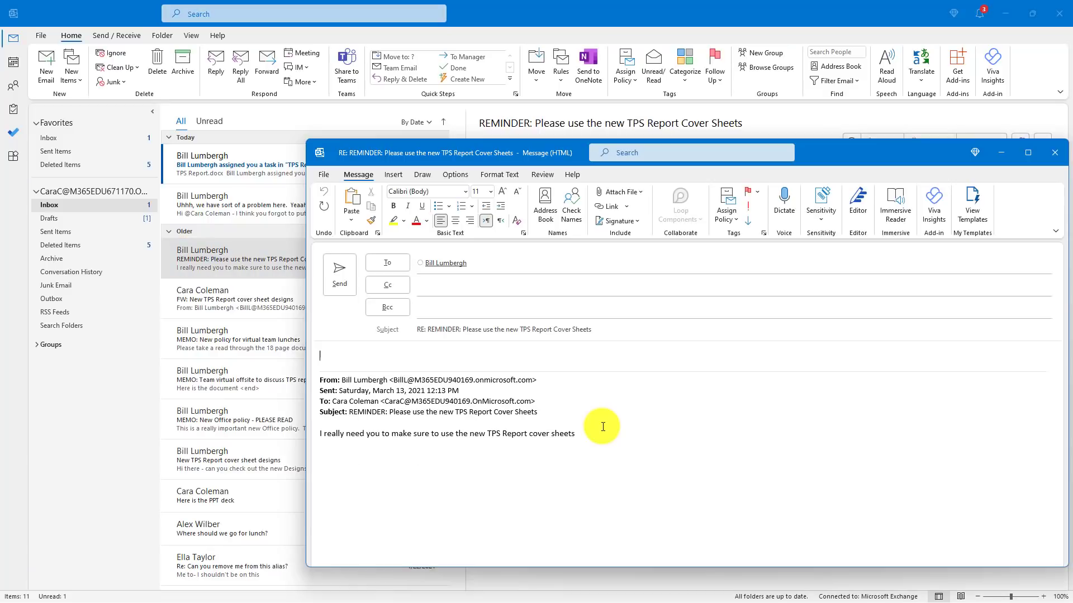
{"action": "type", "text": "Hi Bill, I can't come in this Satur"}
{"action": "key", "text": "Tab"}
{"action": "type", "text": ". I have a really importa"}
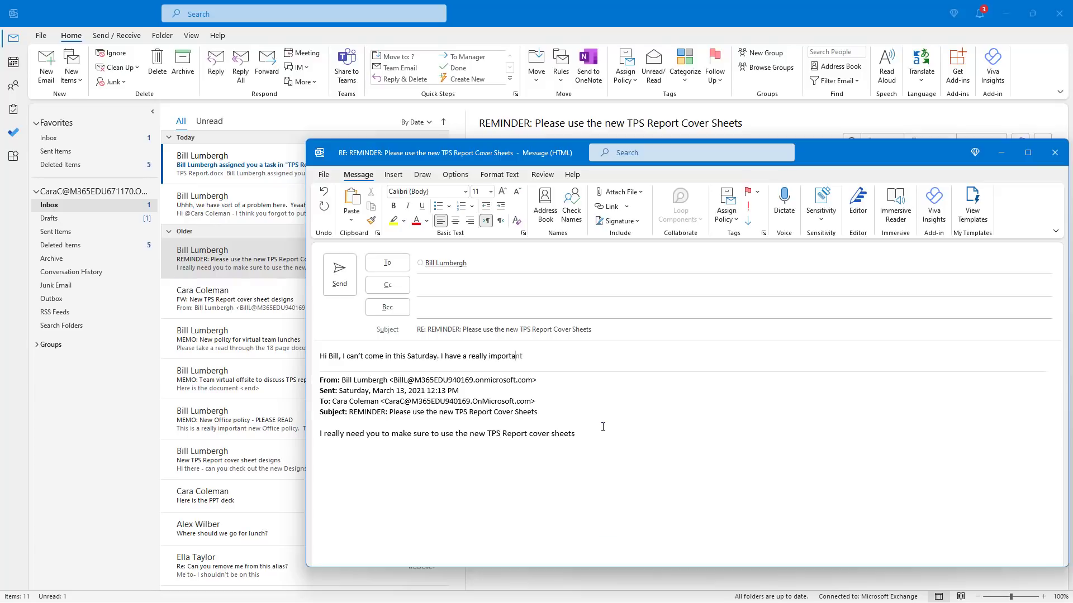
{"action": "key", "text": "Tab"}
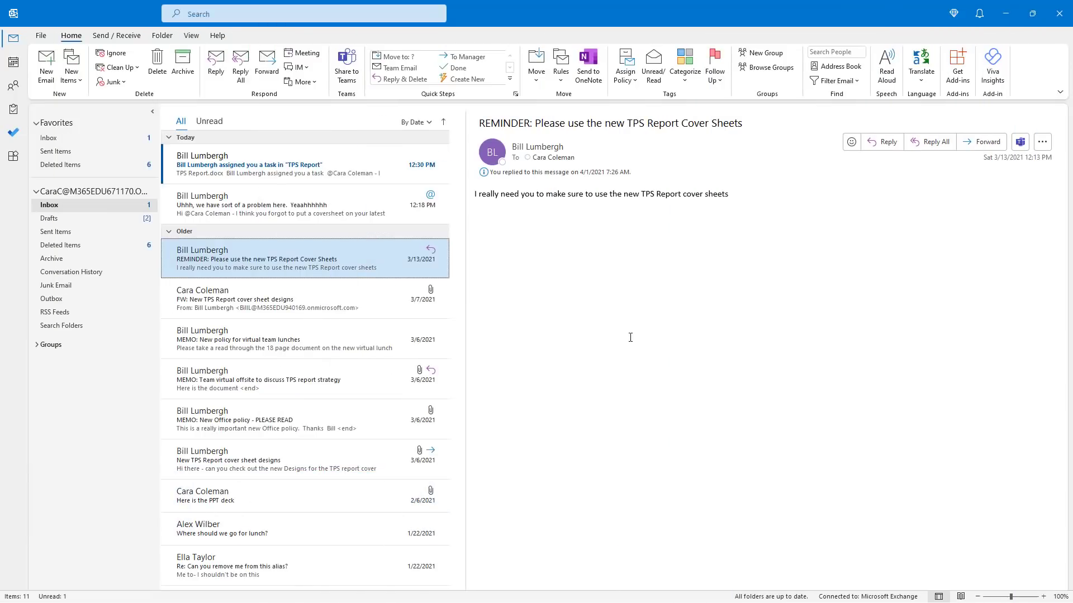
Open the cover sheet designs email in its own window and translate it into Arabic
{"action": "left_click", "coordinate": [318, 458]}
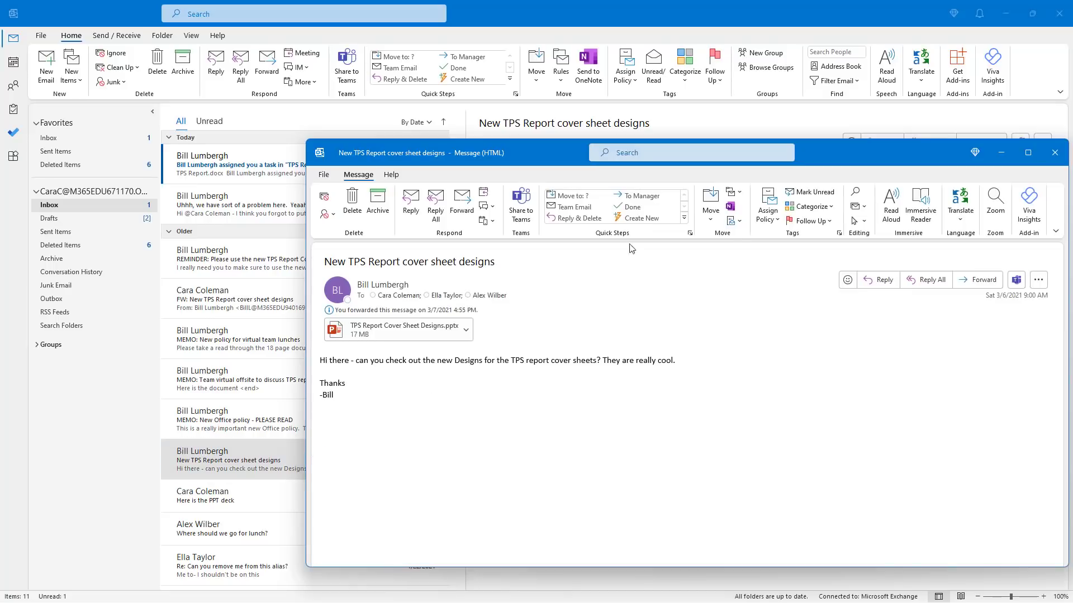
{"action": "left_click_drag", "start_coordinate": [832, 155], "coordinate": [700, 101]}
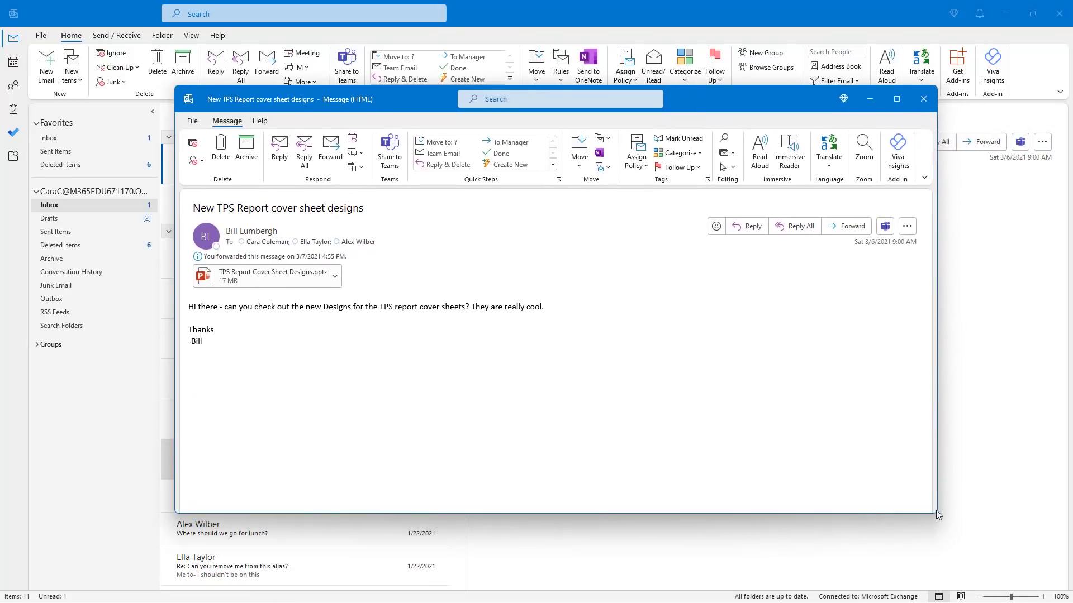
{"action": "left_click", "coordinate": [686, 376]}
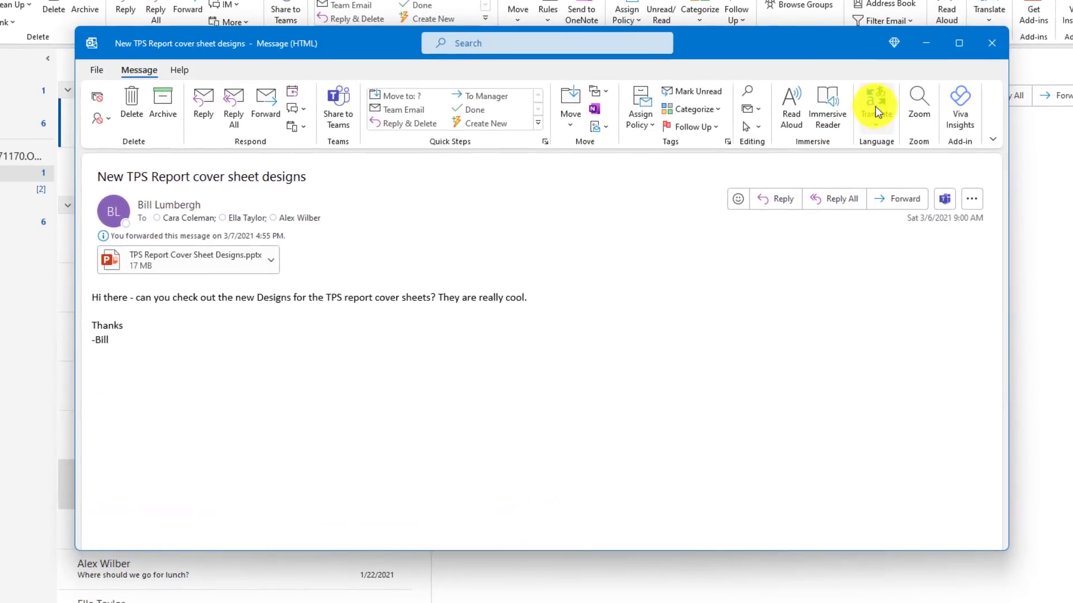
{"action": "left_click", "coordinate": [875, 106]}
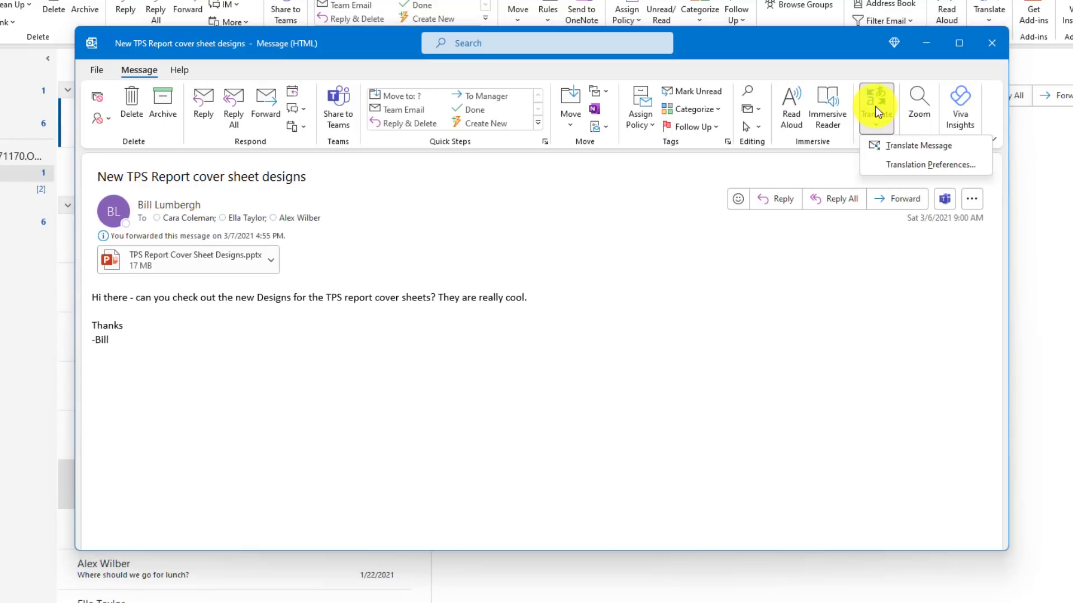
{"action": "left_click", "coordinate": [957, 148]}
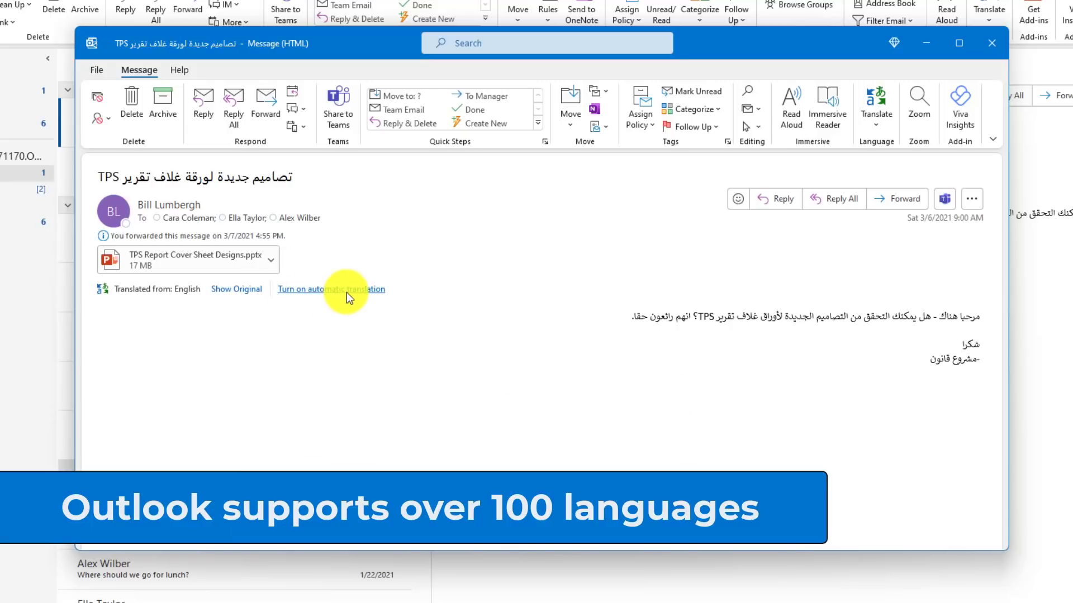
Toggle the message between the Arabic translation and the original English text
{"action": "left_click", "coordinate": [230, 290]}
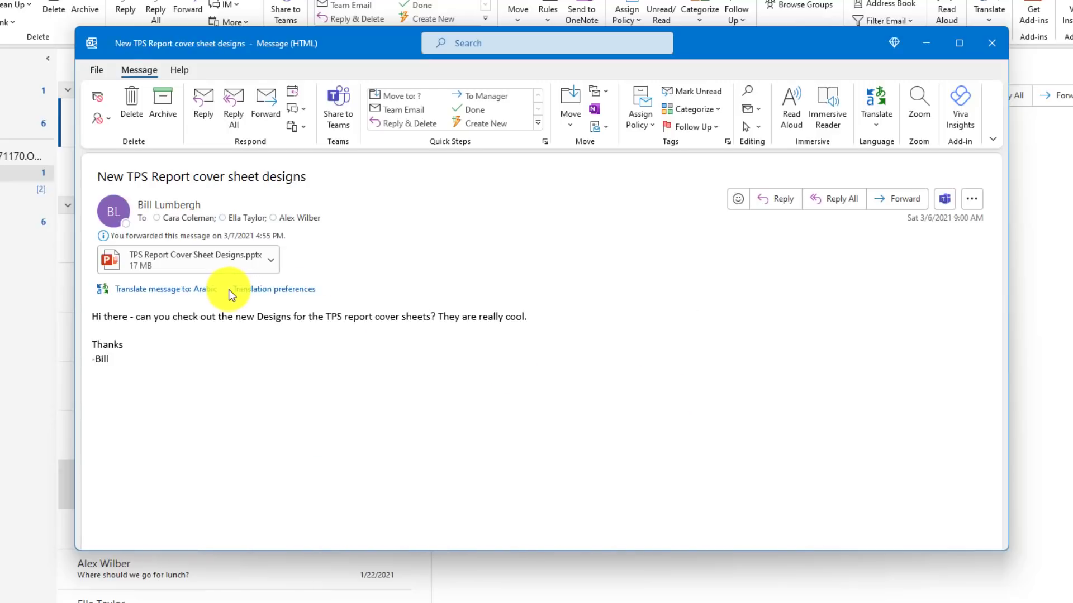
{"action": "left_click", "coordinate": [190, 289]}
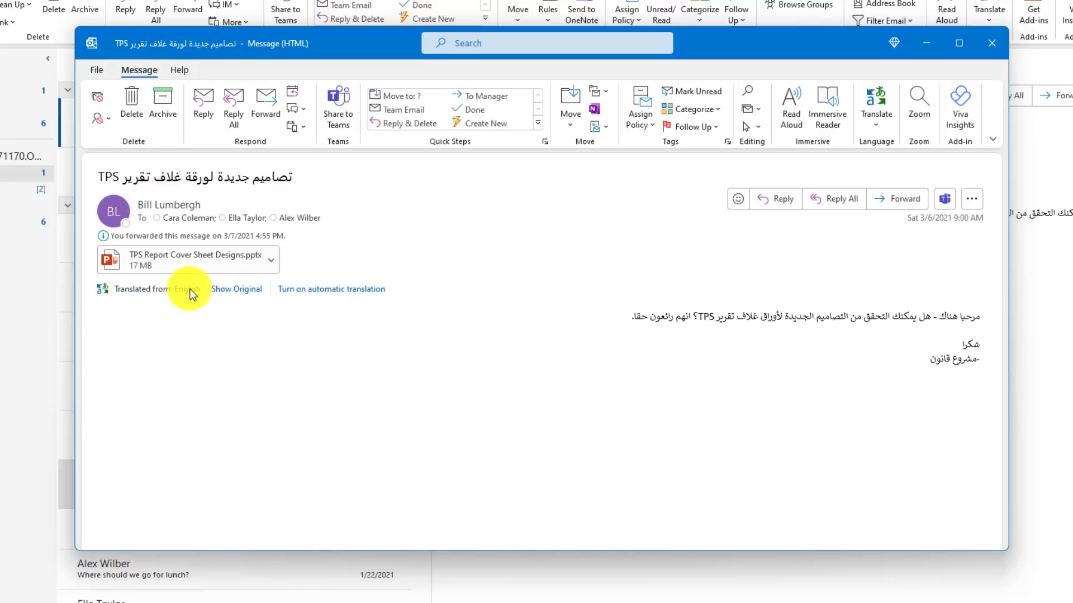
{"action": "left_click", "coordinate": [234, 289]}
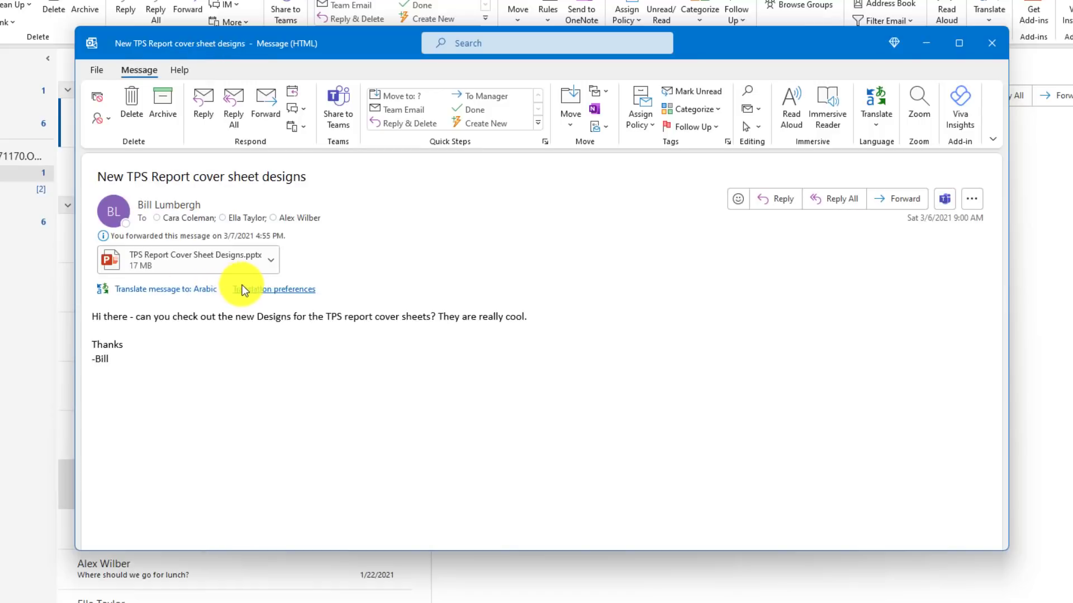
Set Spanish as the language messages are translated into in Translation preferences
{"action": "left_click", "coordinate": [288, 289]}
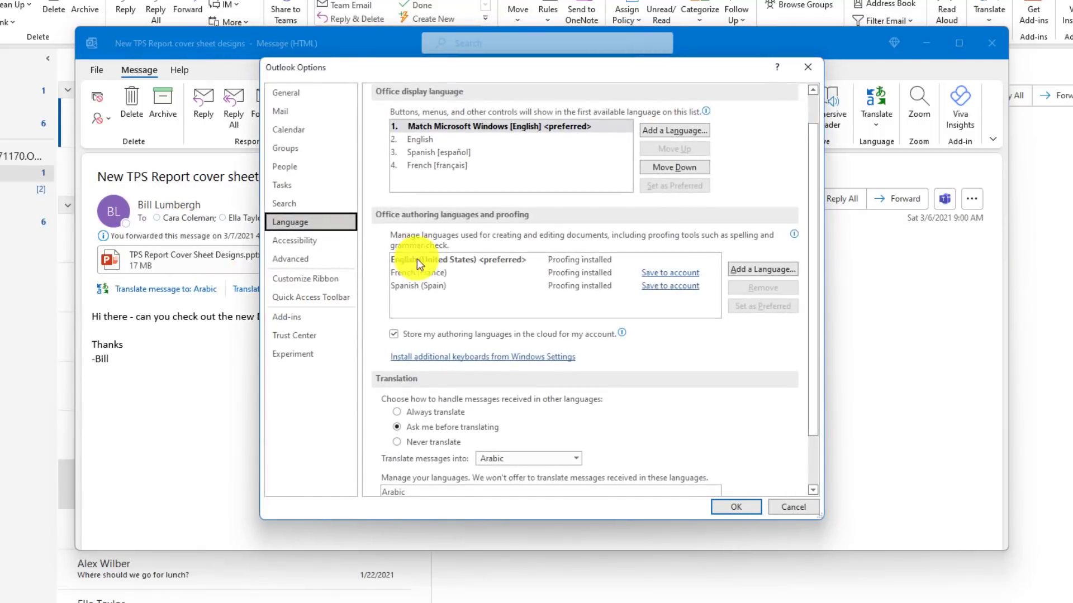
{"action": "scroll", "coordinate": [557, 421], "scroll_direction": "down", "scroll_amount": 3}
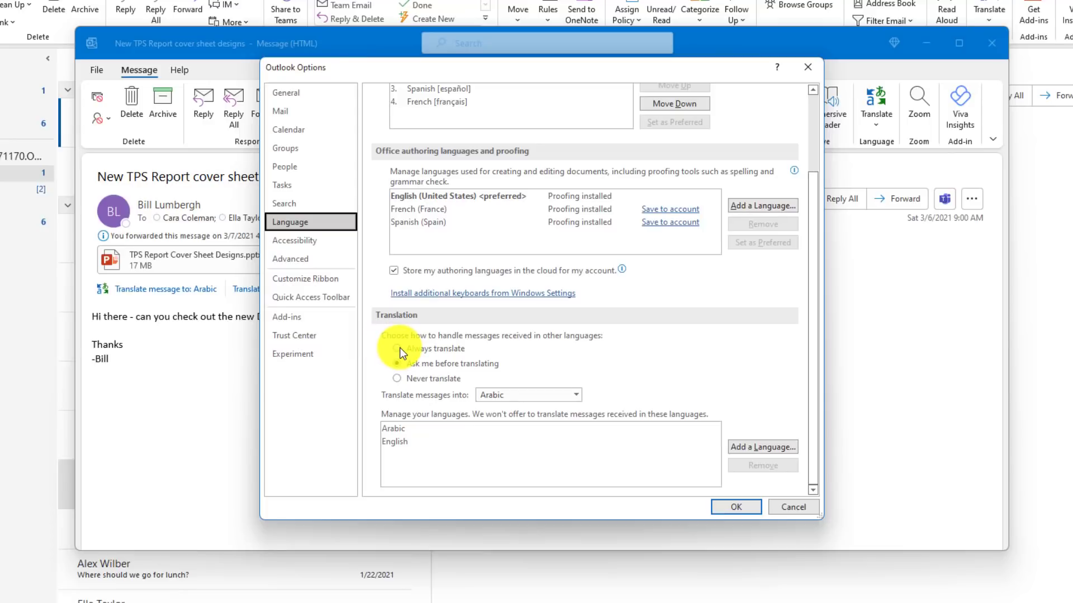
{"action": "left_click", "coordinate": [564, 396]}
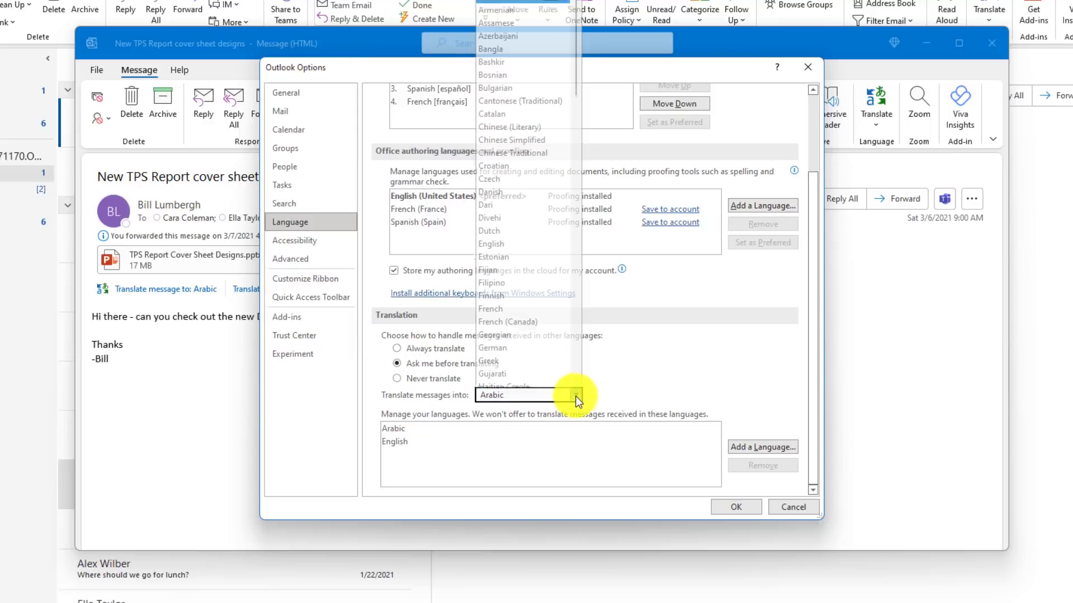
{"action": "left_click_drag", "start_coordinate": [576, 101], "coordinate": [578, 301]}
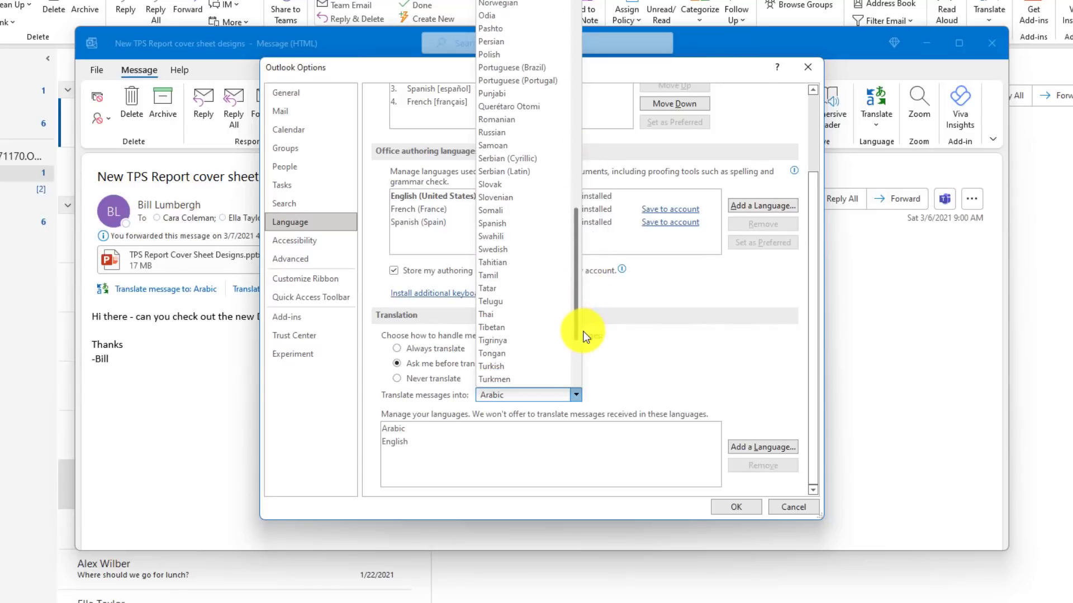
{"action": "left_click", "coordinate": [534, 224]}
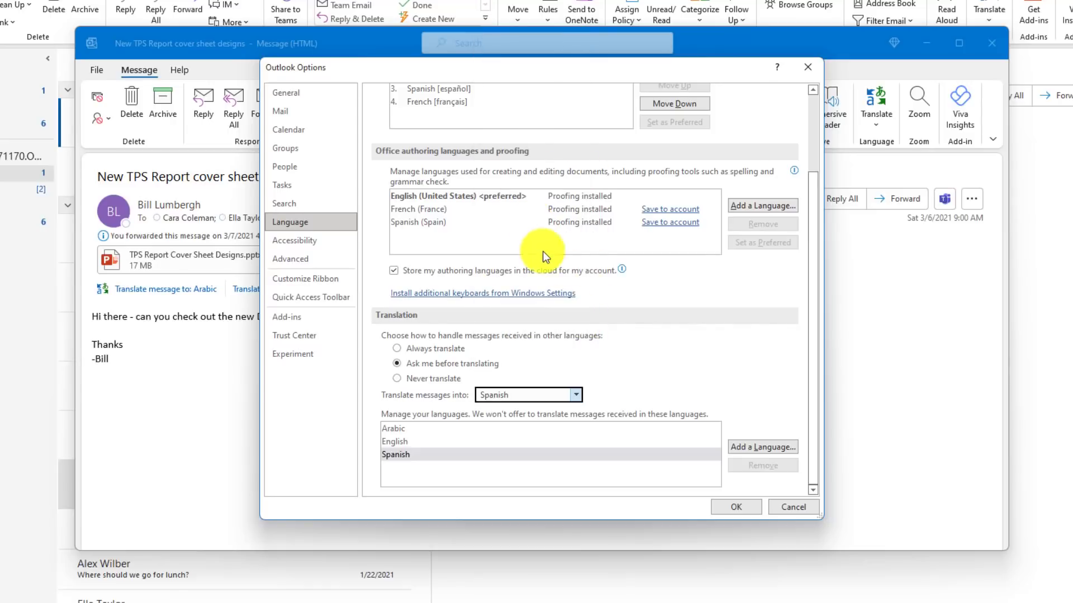
{"action": "left_click", "coordinate": [735, 506]}
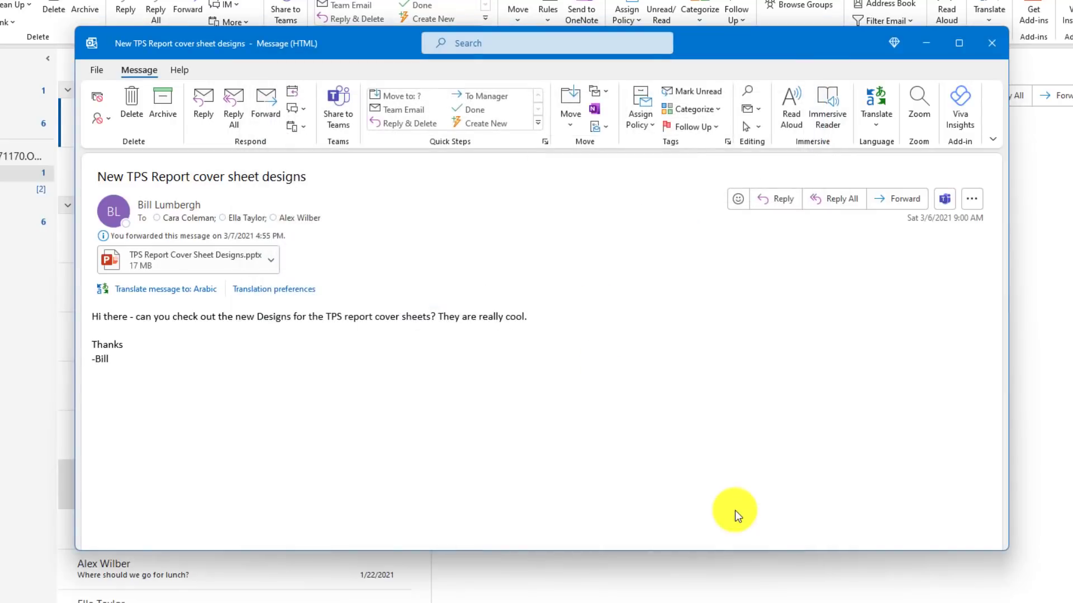
Close the cover sheet designs message and open the TPS Report reminder in its own window
{"action": "left_click", "coordinate": [992, 43]}
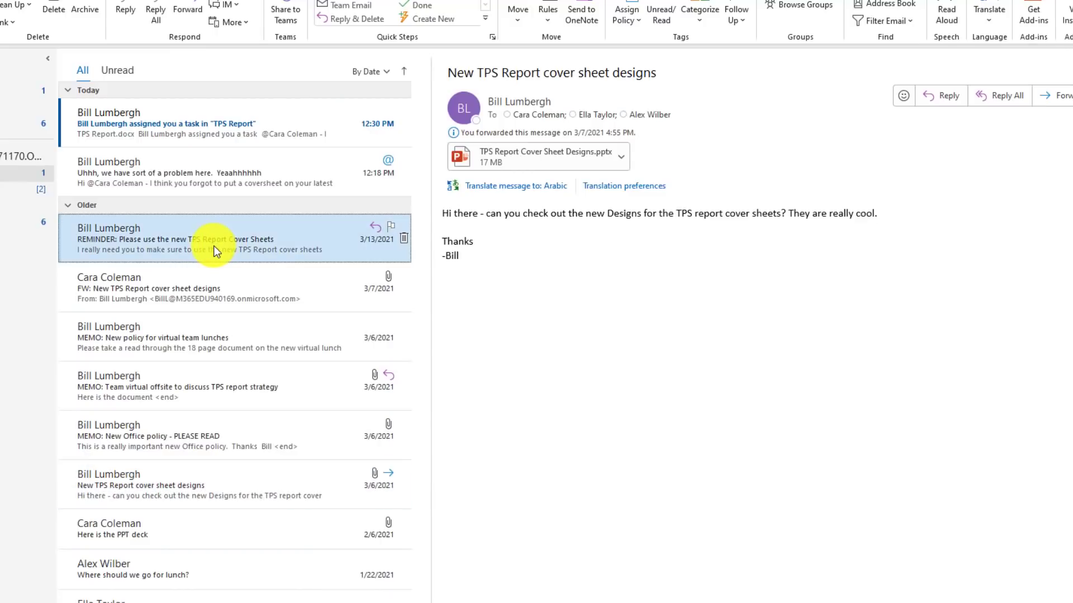
{"action": "double_click", "coordinate": [213, 246]}
Translate the TPS Report reminder into Spanish via Translate Message
{"action": "left_click", "coordinate": [876, 110]}
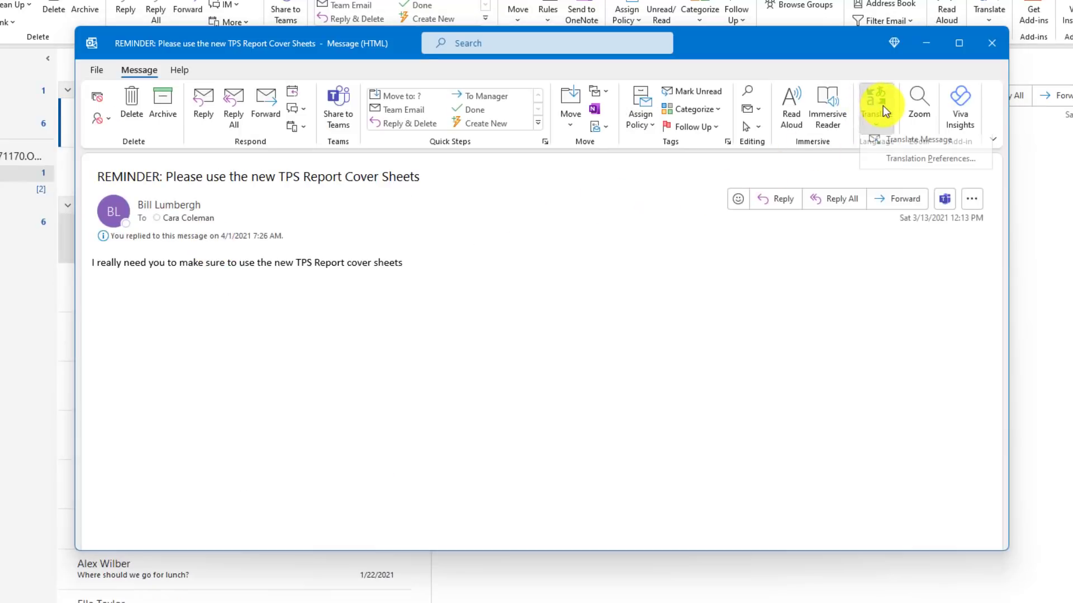
{"action": "left_click", "coordinate": [914, 145]}
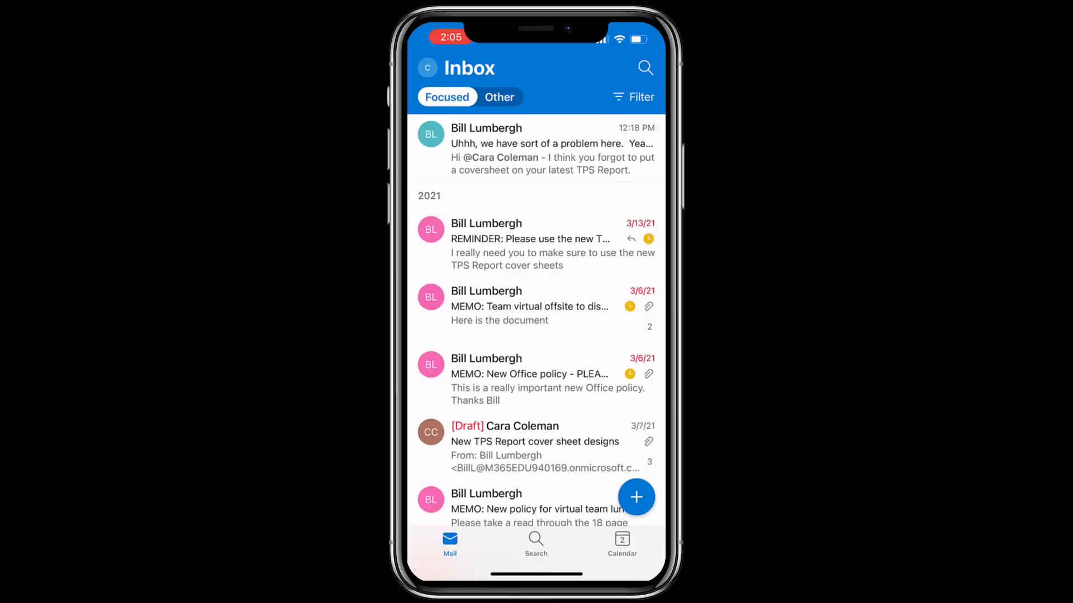
Reply All to the Team virtual offsite memo and start Send Availability
{"action": "left_click", "coordinate": [537, 306]}
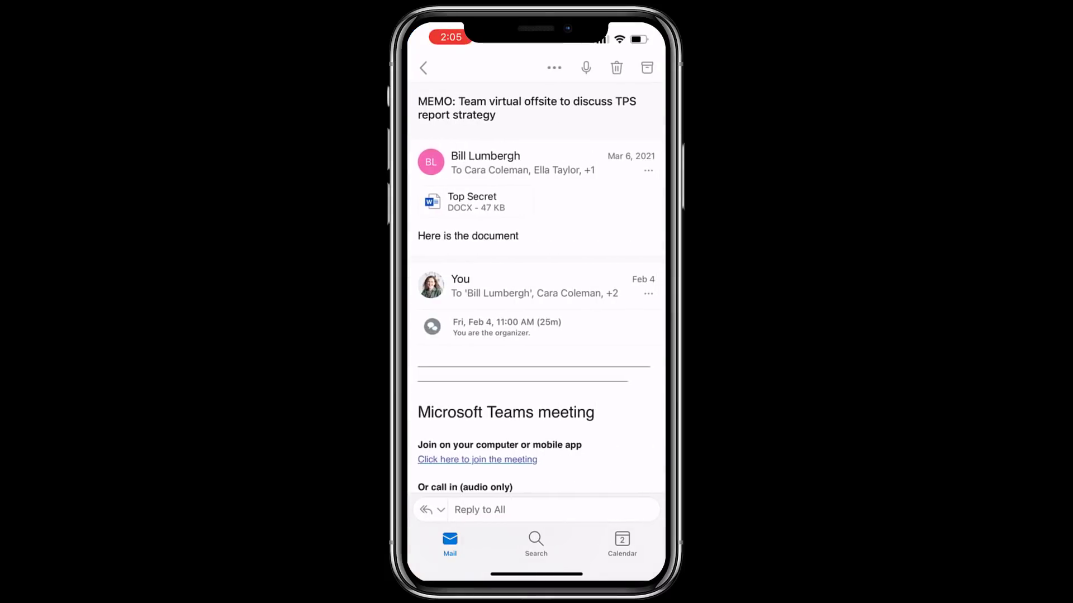
{"action": "left_click", "coordinate": [536, 510]}
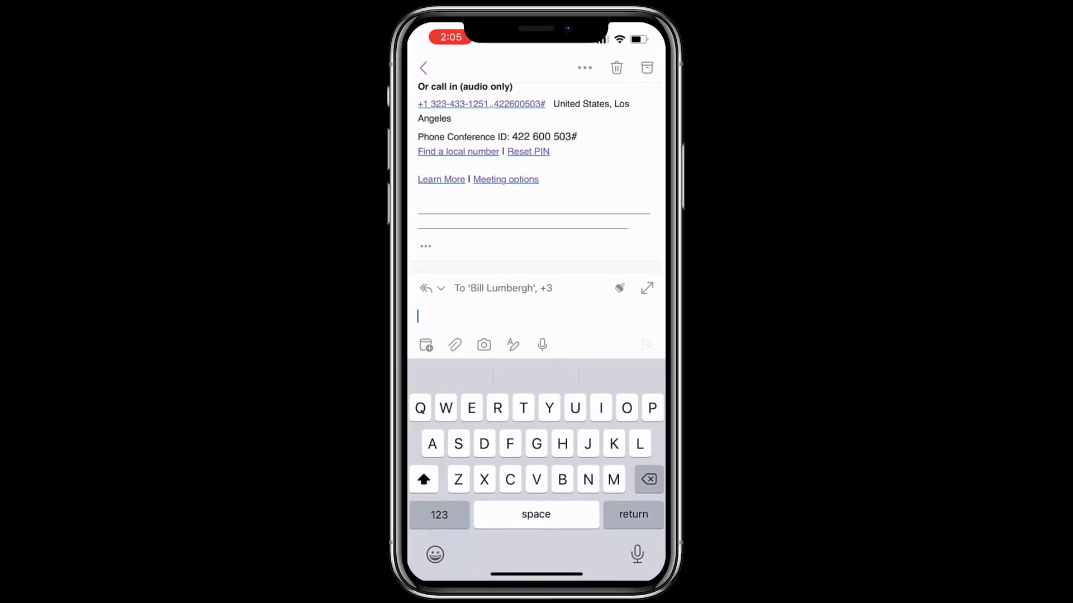
{"action": "left_click", "coordinate": [426, 345]}
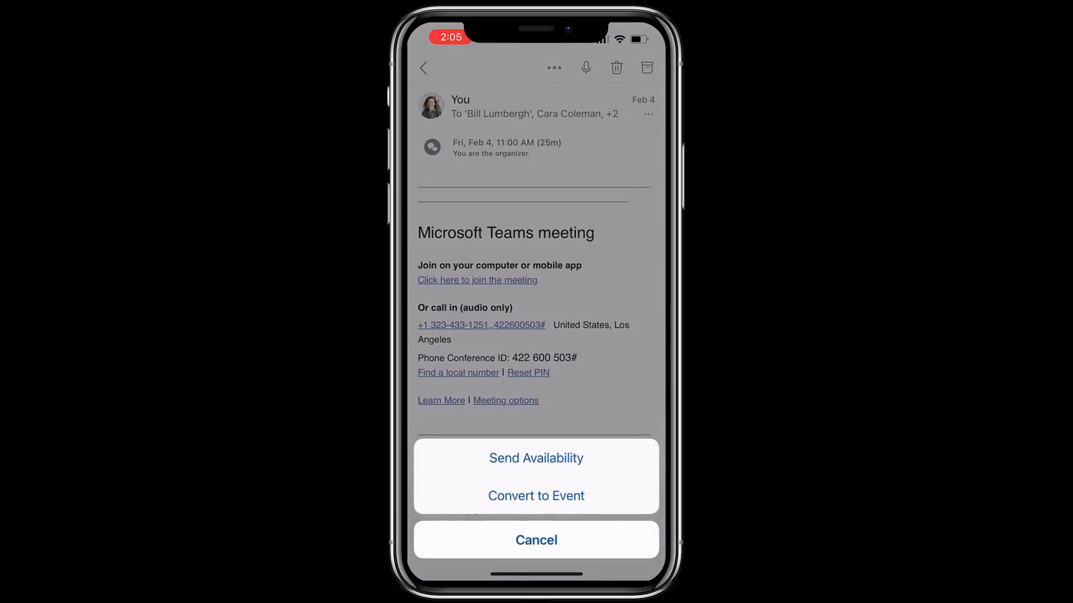
{"action": "left_click", "coordinate": [536, 458]}
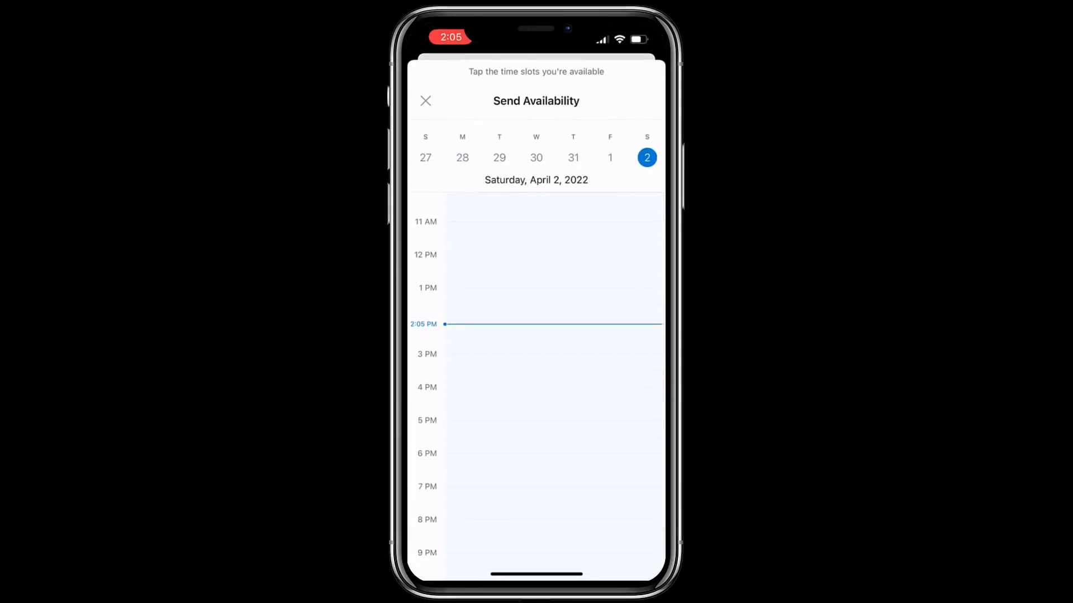
Mark 12:30, 3:00 and 5:30 PM Saturday and 2:00, 4:00, 5:30 PM Tuesday April 5, then insert the slots
{"action": "left_click", "coordinate": [553, 276]}
{"action": "left_click", "coordinate": [553, 362]}
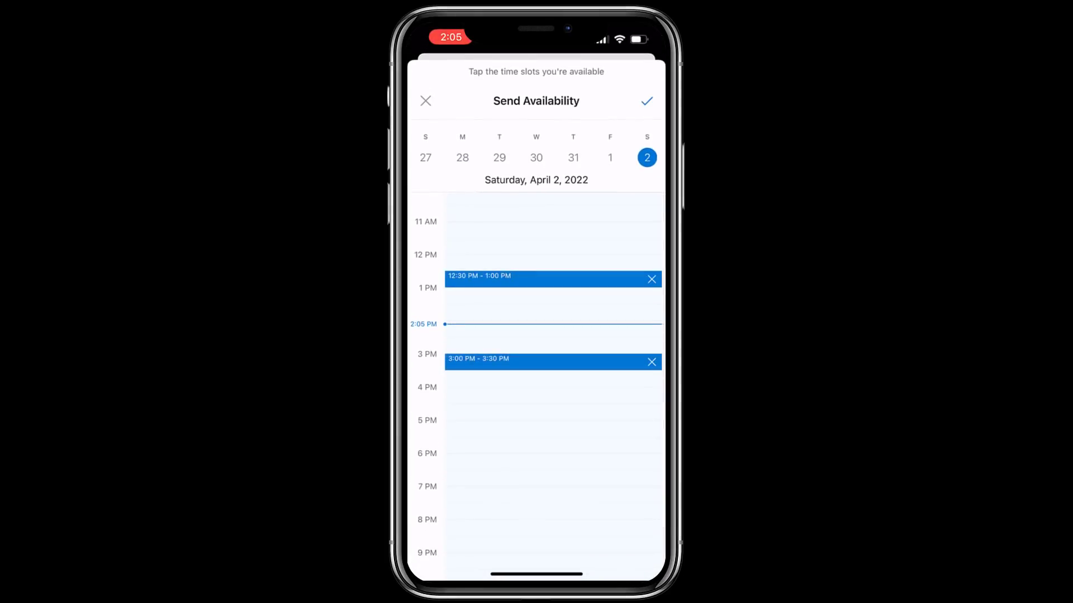
{"action": "left_click", "coordinate": [553, 445]}
{"action": "left_click_drag", "start_coordinate": [620, 157], "coordinate": [436, 157]}
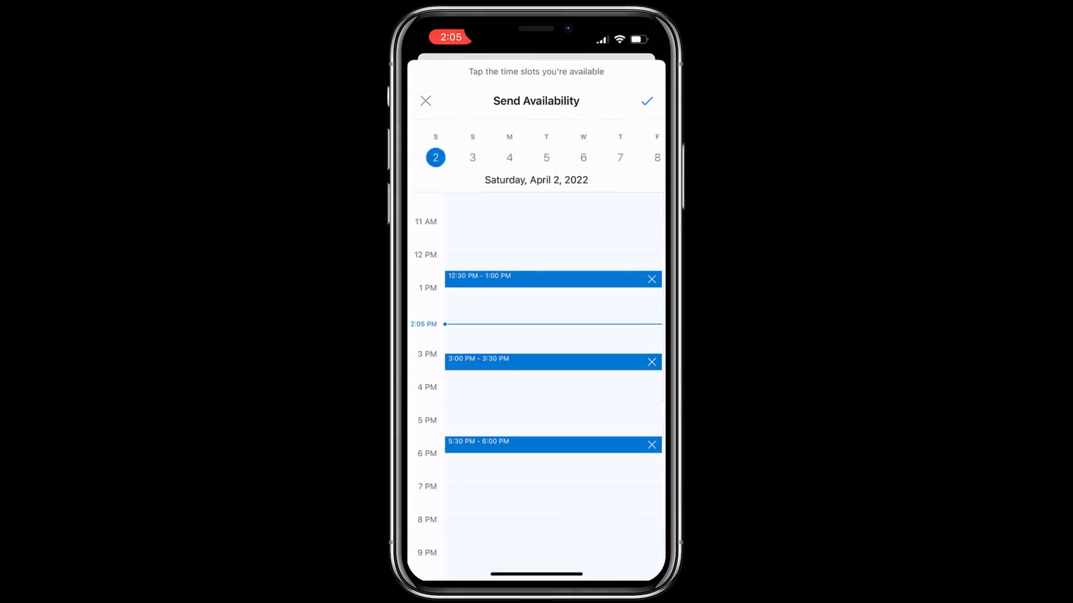
{"action": "left_click", "coordinate": [498, 158]}
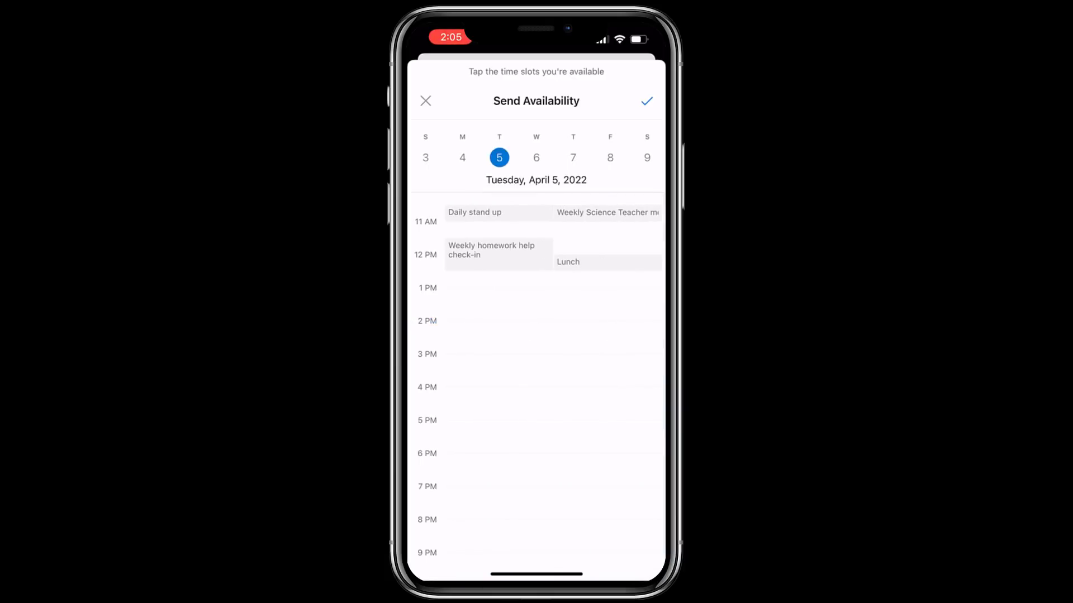
{"action": "left_click", "coordinate": [553, 329]}
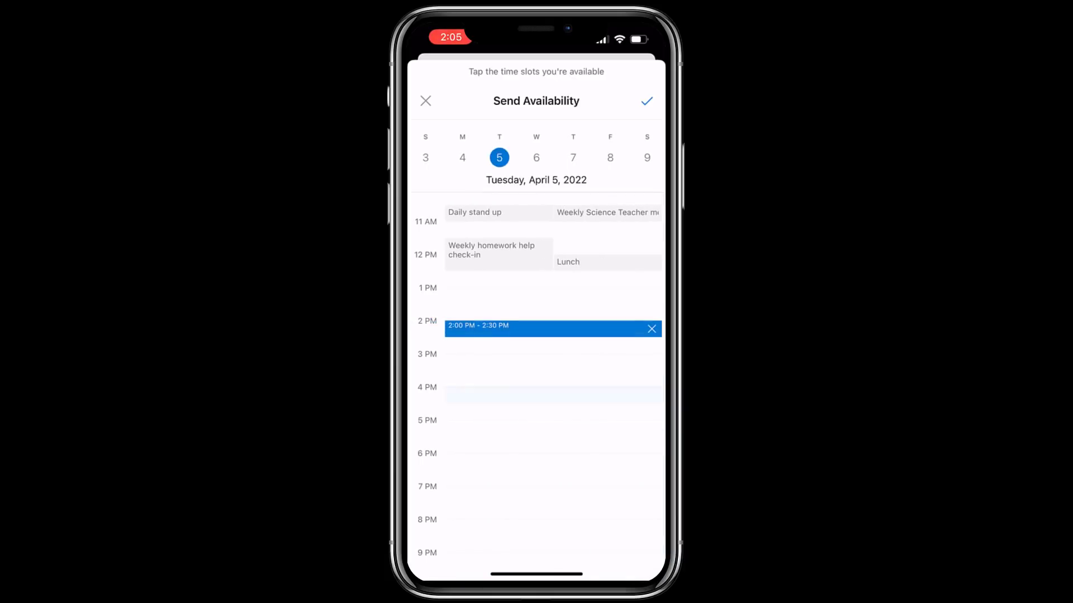
{"action": "left_click", "coordinate": [553, 395]}
{"action": "left_click", "coordinate": [553, 444]}
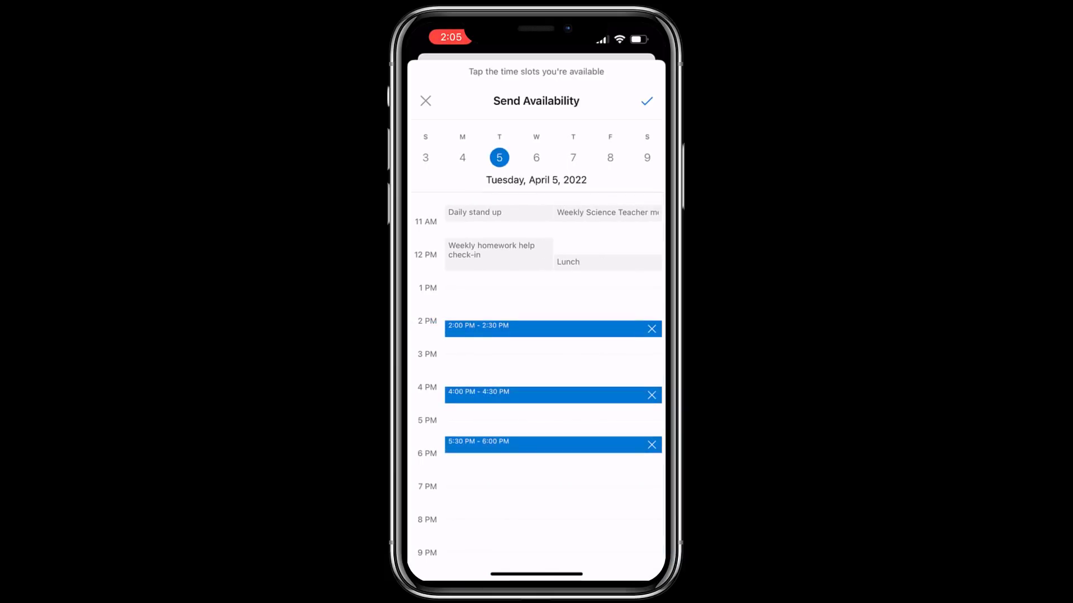
{"action": "left_click", "coordinate": [647, 100]}
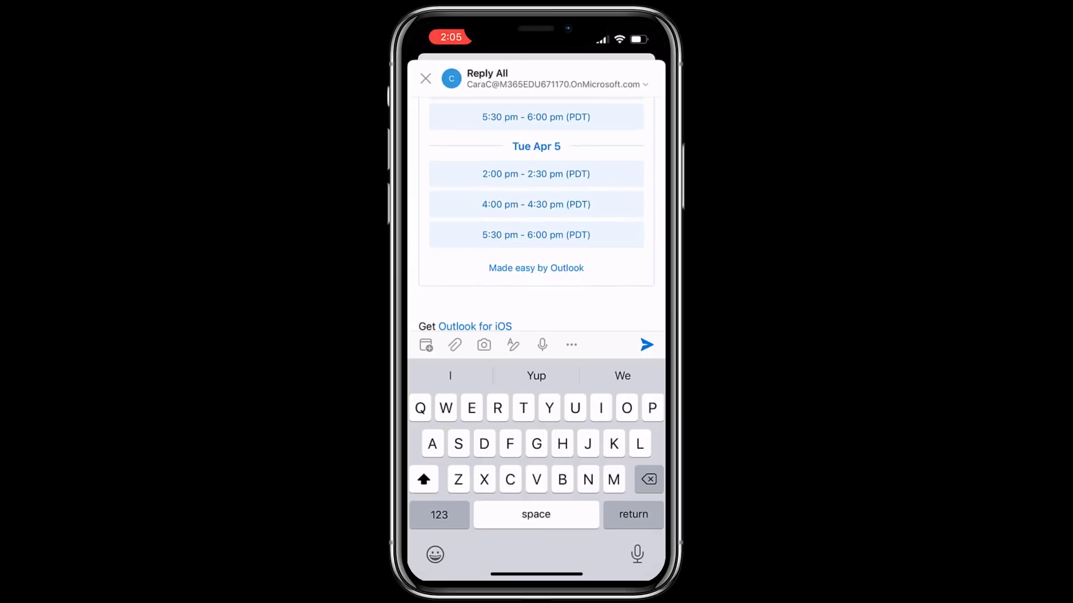
{"action": "scroll", "coordinate": [537, 210], "scroll_direction": "up", "scroll_amount": 5}
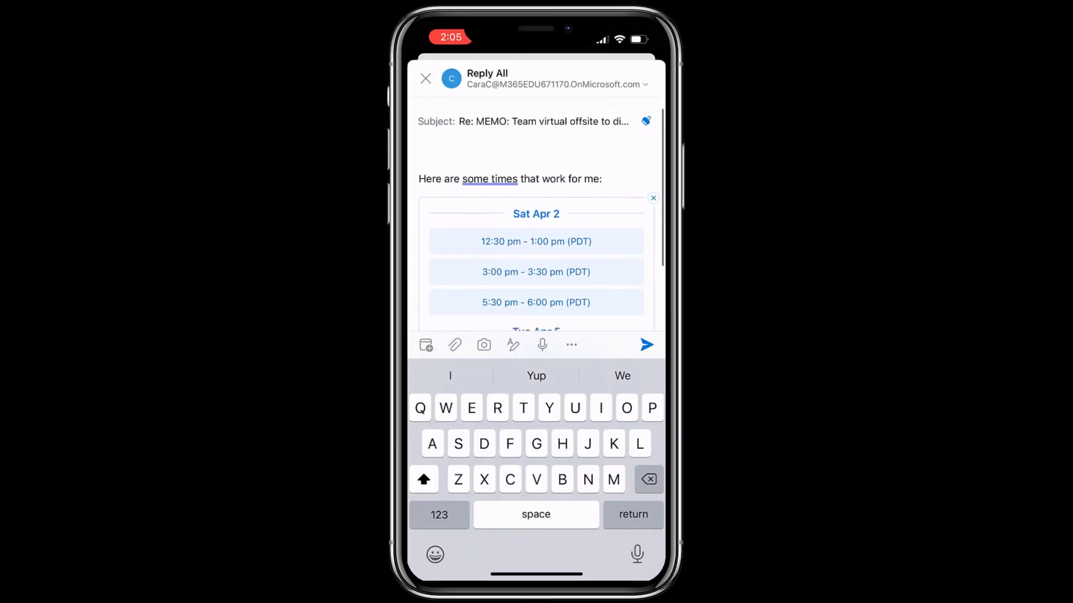
{"action": "scroll", "coordinate": [536, 210], "scroll_direction": "down", "scroll_amount": 5}
{"action": "scroll", "coordinate": [537, 210], "scroll_direction": "down", "scroll_amount": 5}
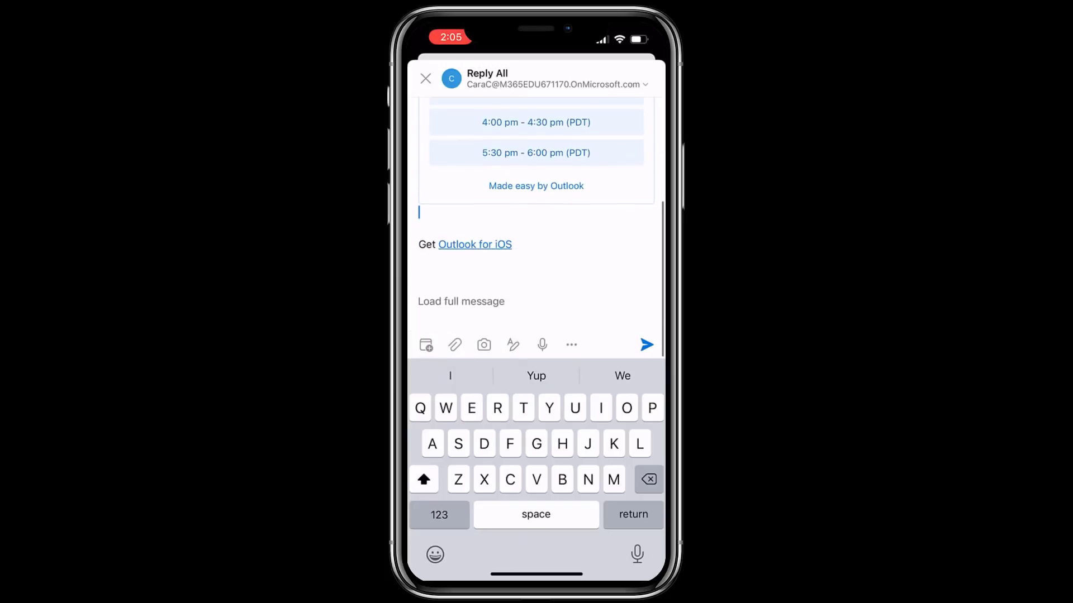
{"action": "scroll", "coordinate": [537, 209], "scroll_direction": "up", "scroll_amount": 8}
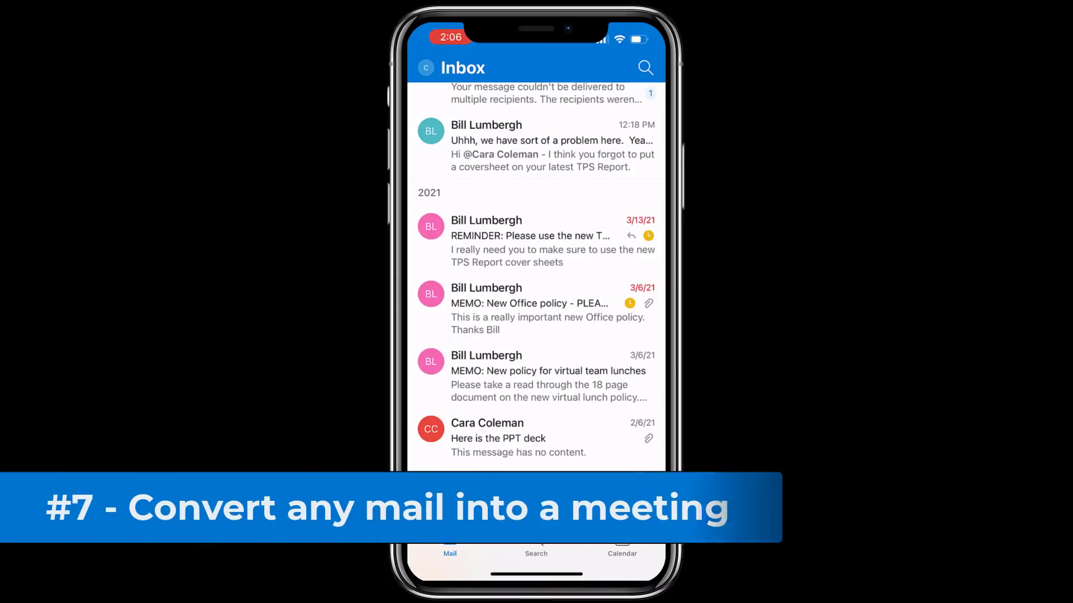
Reply to the TPS Report reminder and convert the email into a calendar event
{"action": "left_click", "coordinate": [536, 241]}
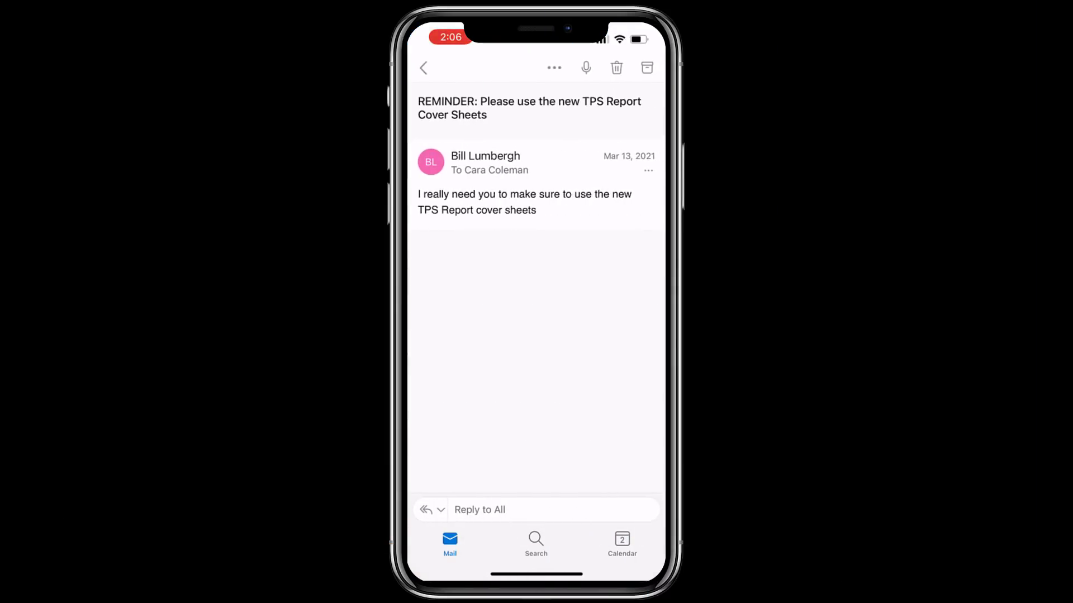
{"action": "left_click", "coordinate": [432, 510]}
{"action": "left_click", "coordinate": [536, 419]}
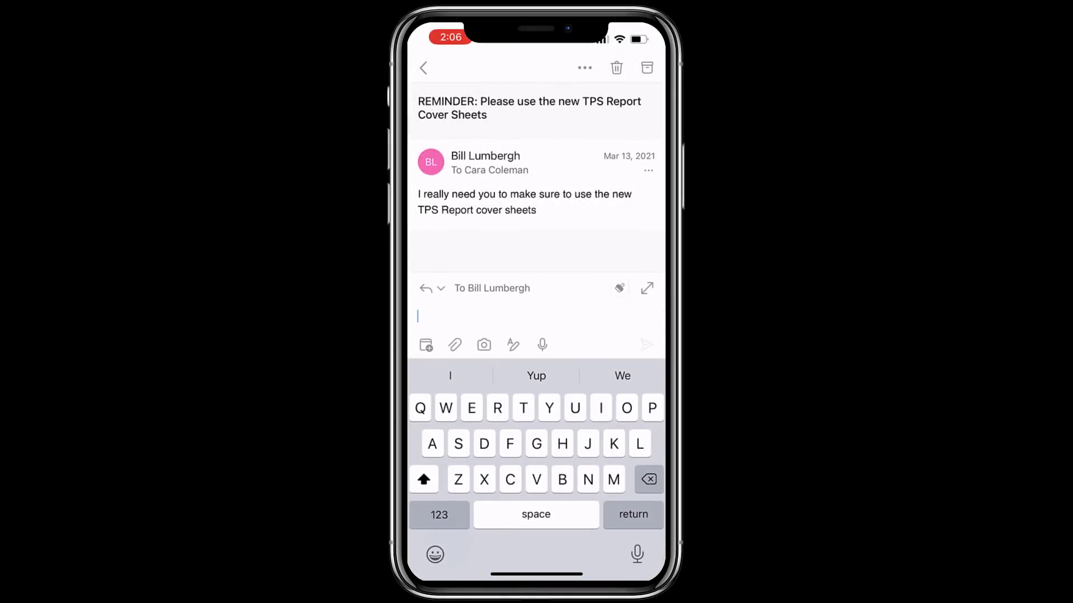
{"action": "left_click", "coordinate": [426, 344]}
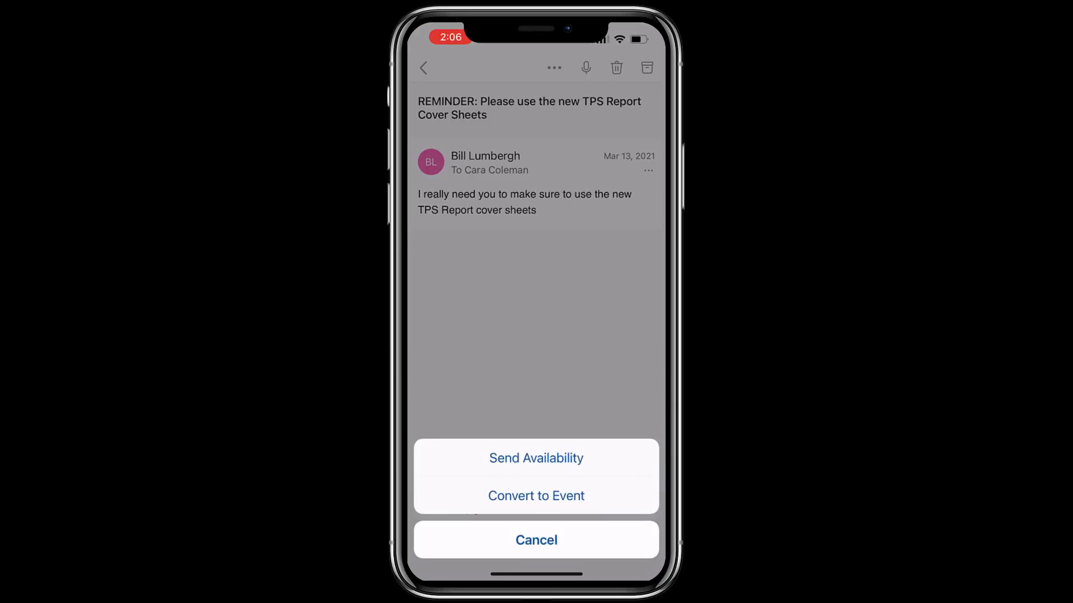
{"action": "left_click", "coordinate": [537, 495]}
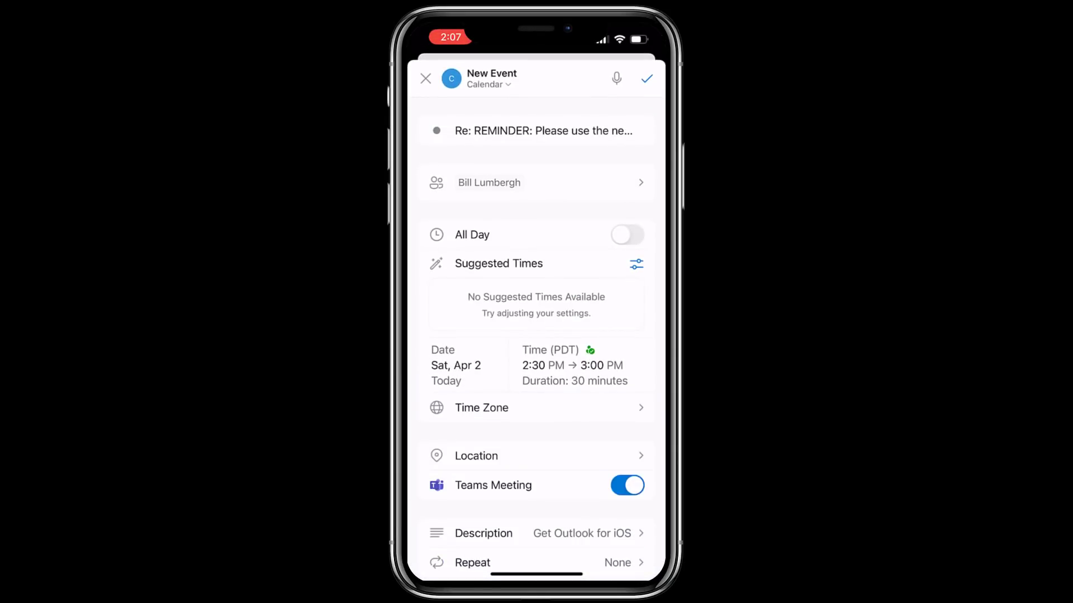
Move the event to 3:30–4:00 PM, send the invite, and check it in the calendar
{"action": "left_click", "coordinate": [572, 365]}
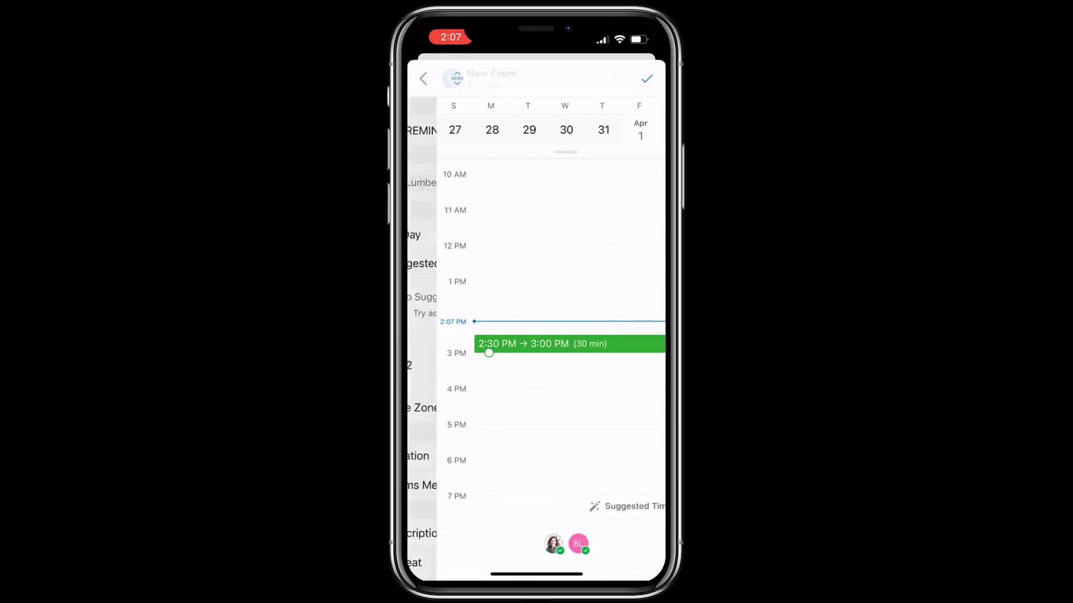
{"action": "left_click_drag", "start_coordinate": [553, 346], "coordinate": [553, 380]}
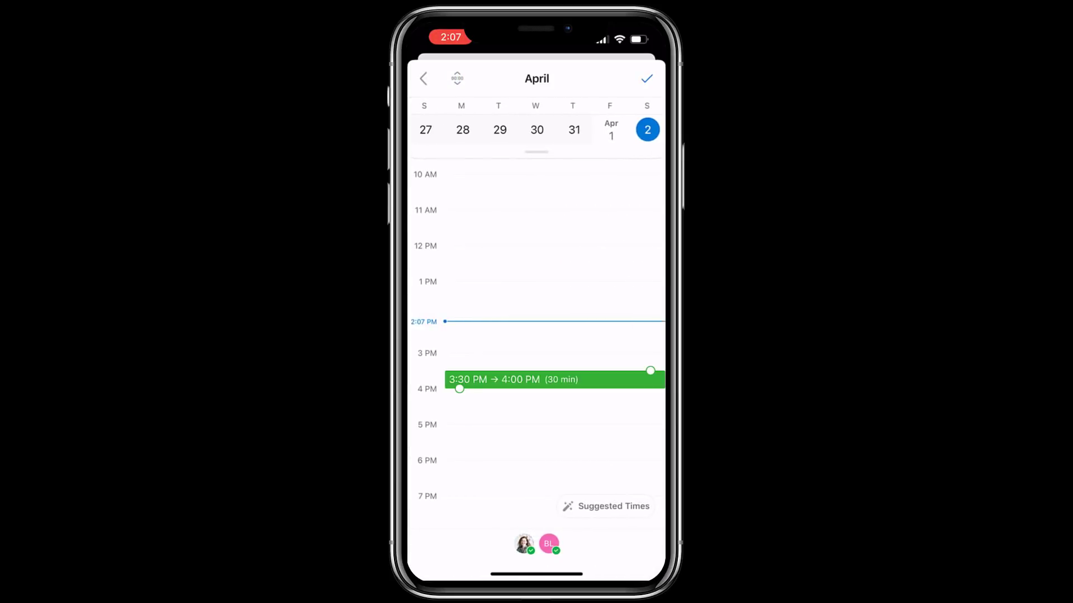
{"action": "left_click", "coordinate": [646, 78]}
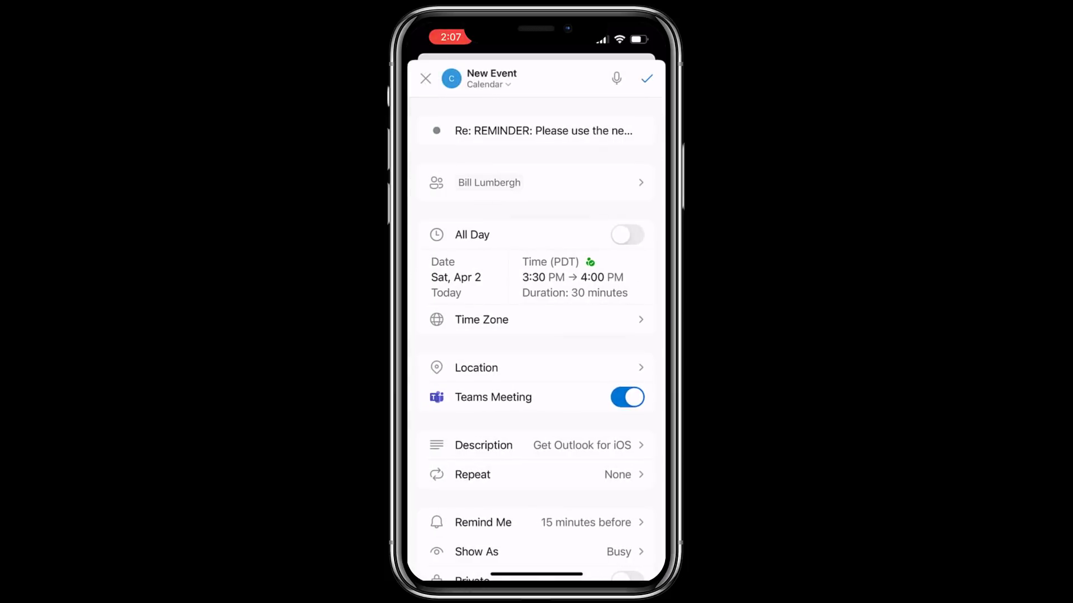
{"action": "left_click", "coordinate": [645, 79]}
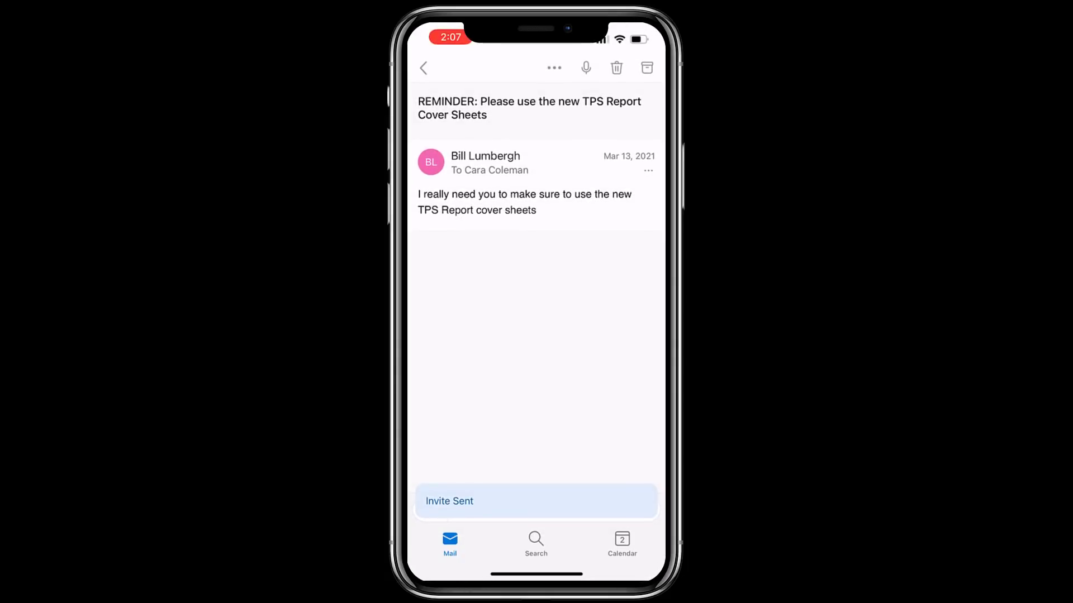
{"action": "left_click", "coordinate": [423, 68]}
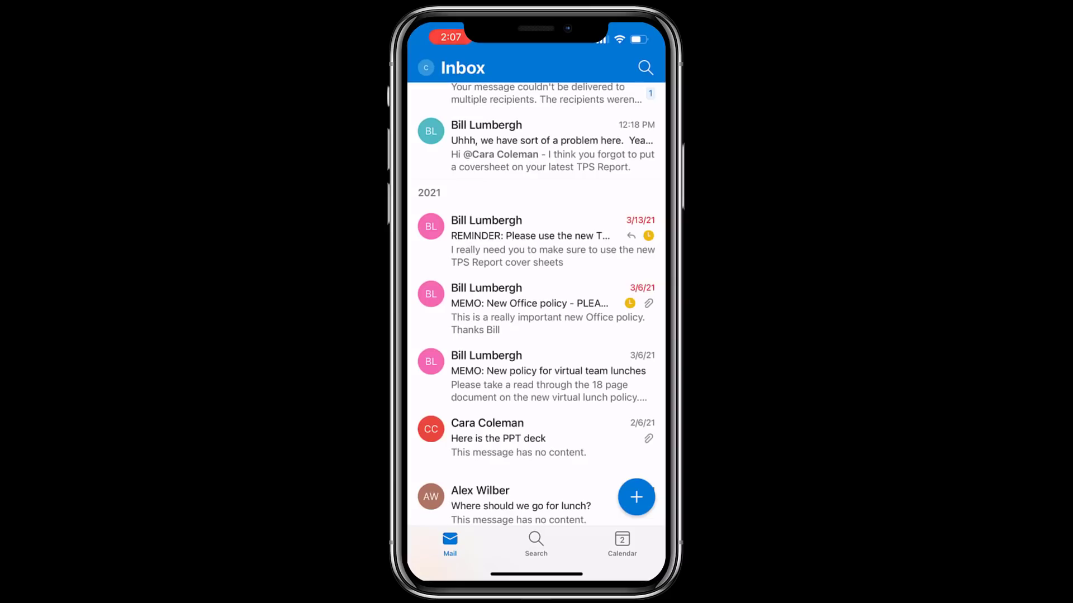
{"action": "left_click", "coordinate": [623, 544]}
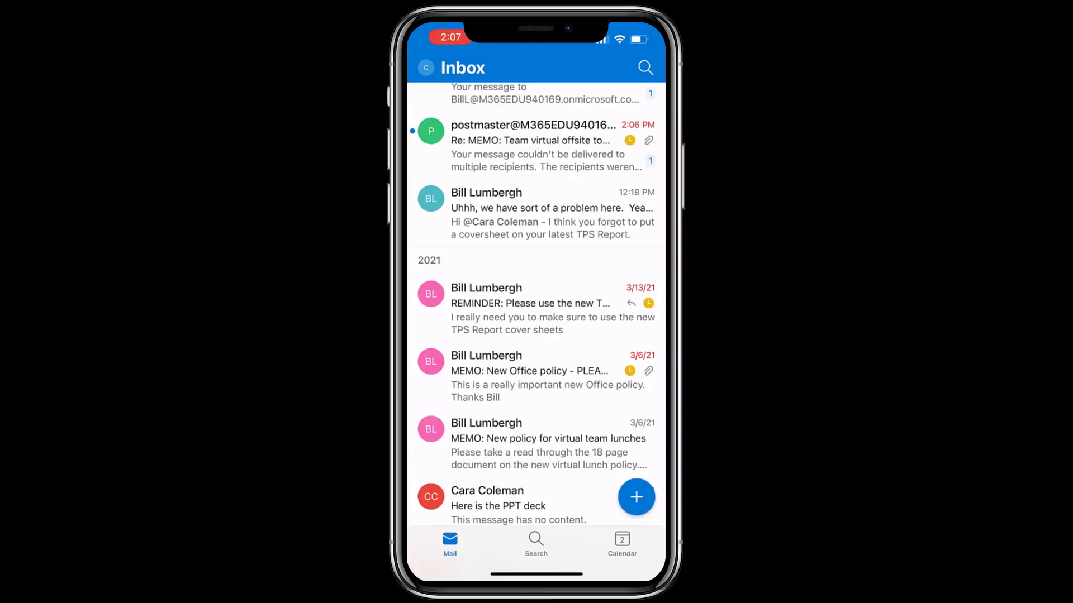
Turn on Shorten All Events in the Office 365 account settings
{"action": "left_click", "coordinate": [426, 67]}
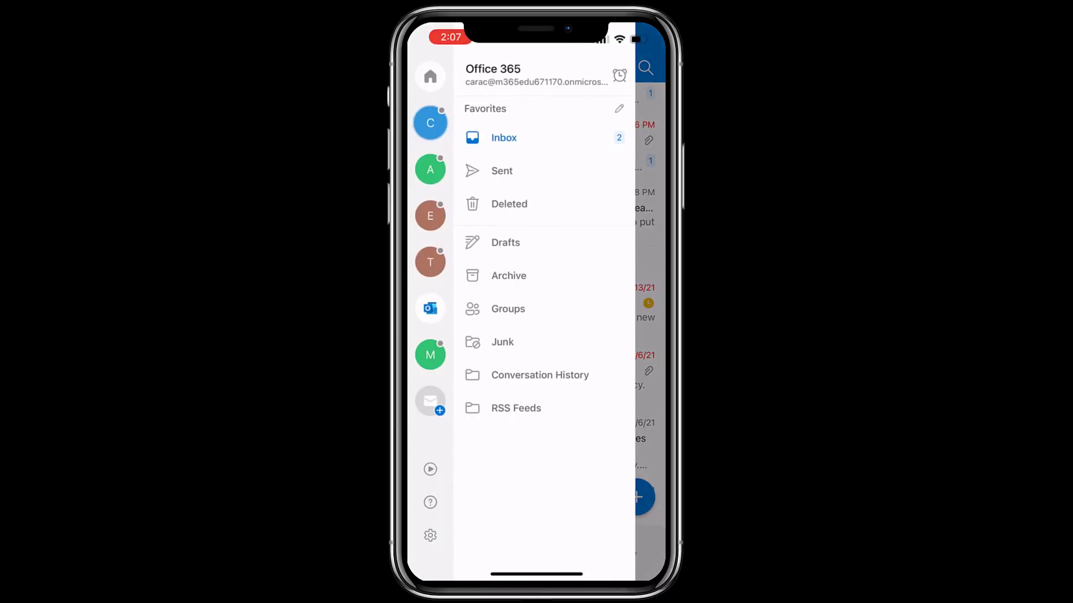
{"action": "left_click", "coordinate": [430, 535]}
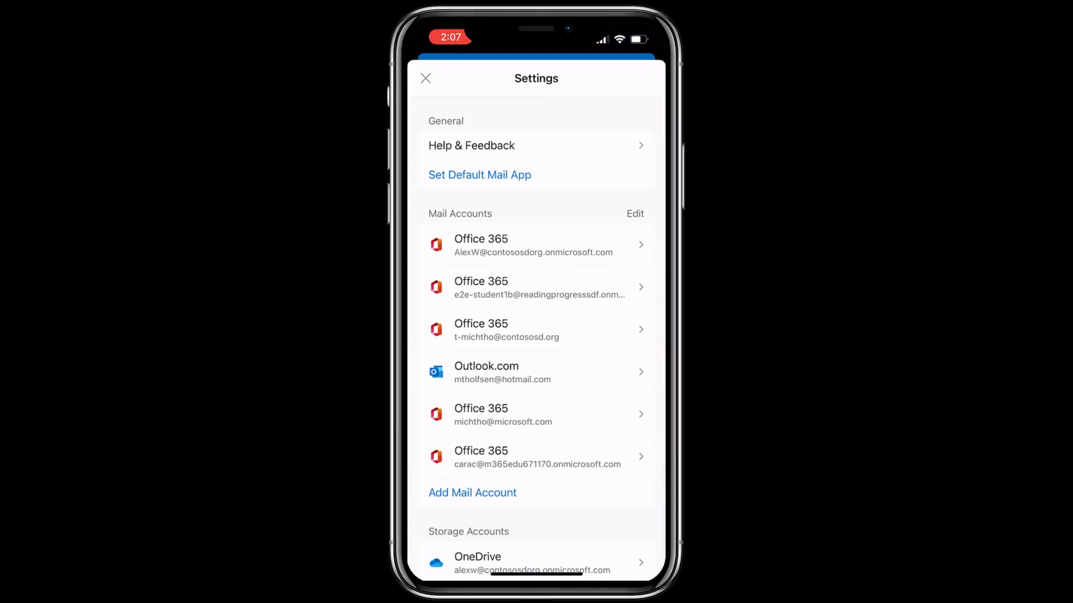
{"action": "left_click", "coordinate": [536, 457]}
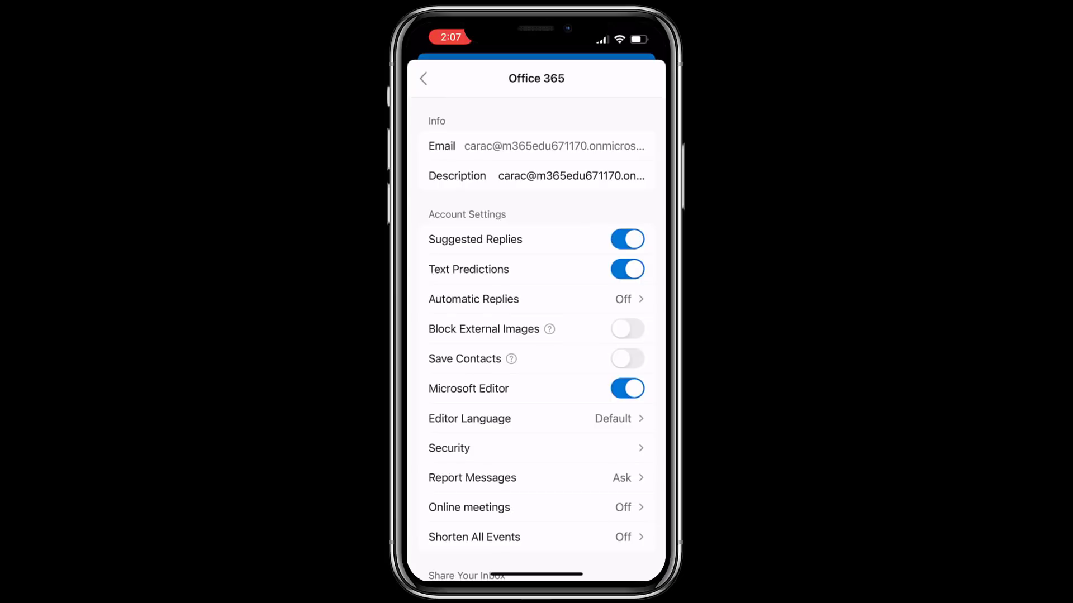
{"action": "scroll", "coordinate": [536, 335], "scroll_direction": "down", "scroll_amount": 5}
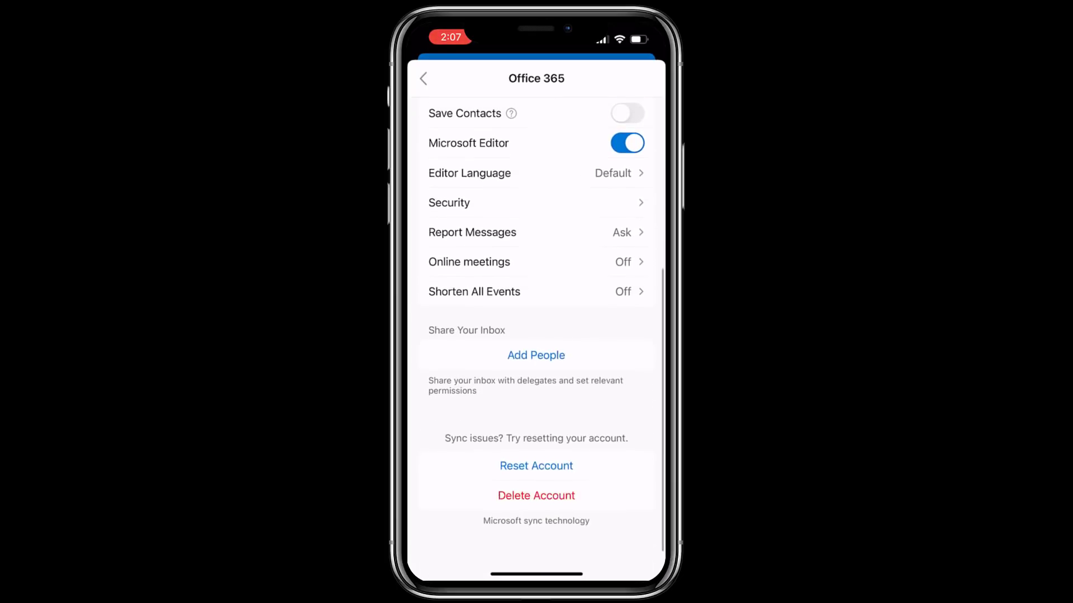
{"action": "left_click", "coordinate": [536, 306]}
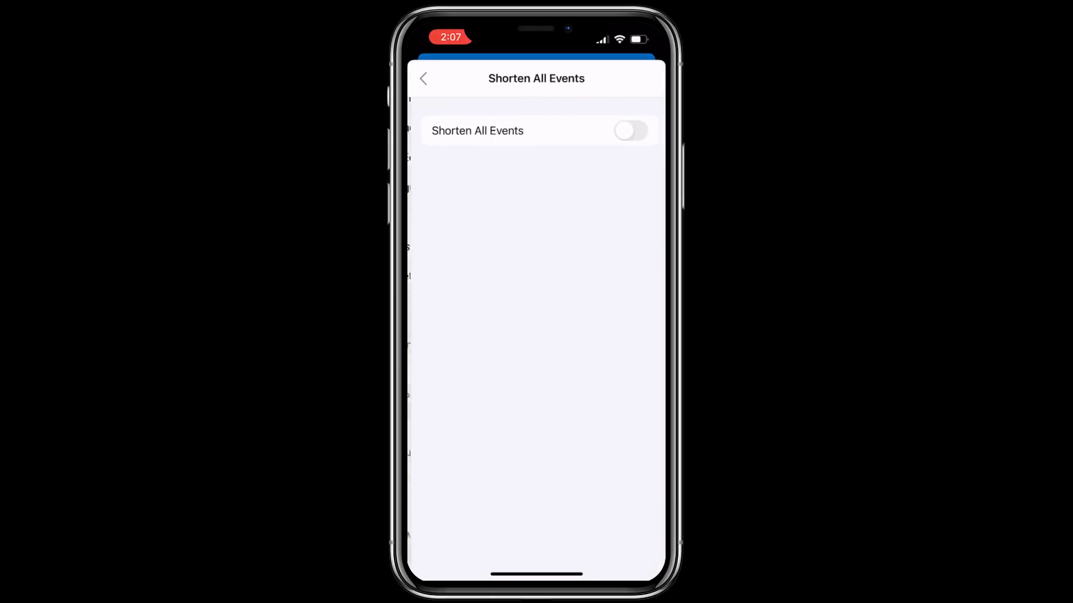
{"action": "left_click", "coordinate": [627, 131]}
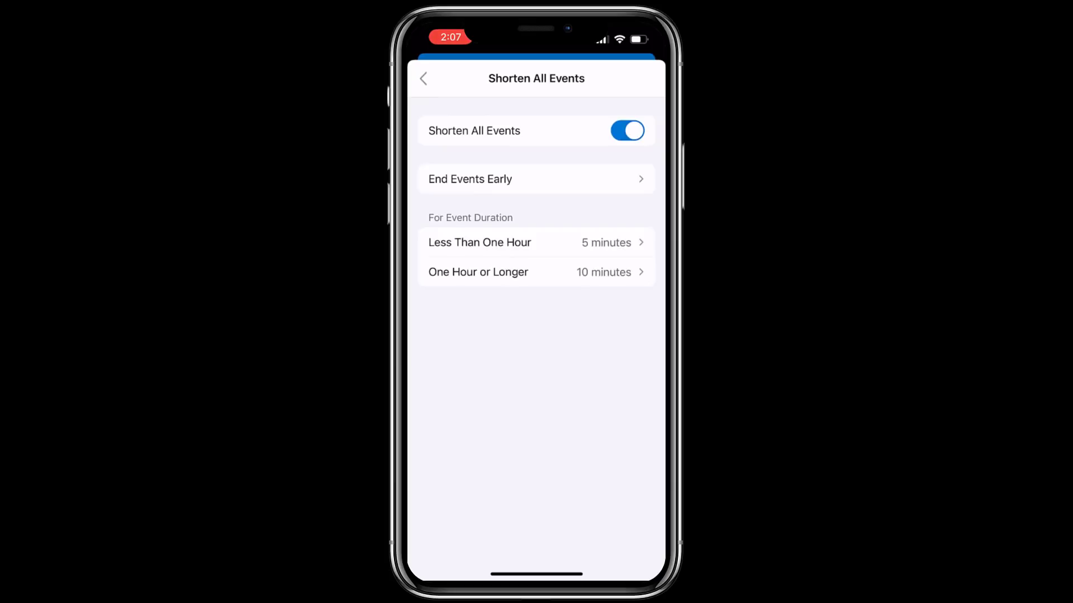
Make events start late, with hour-or-longer events starting 15 minutes late
{"action": "left_click", "coordinate": [536, 178]}
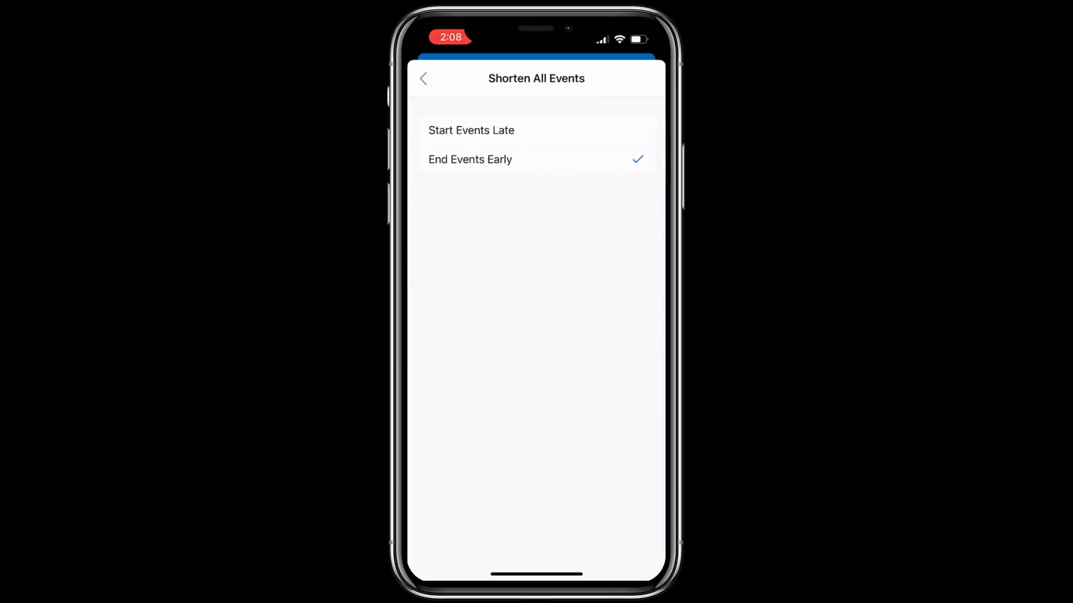
{"action": "left_click", "coordinate": [503, 130]}
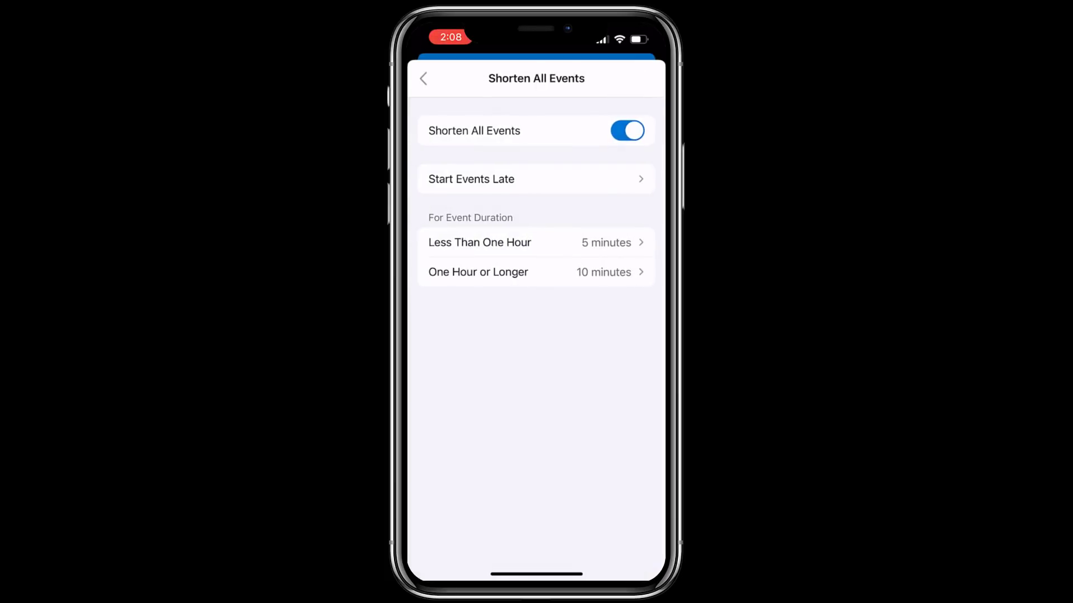
{"action": "left_click", "coordinate": [536, 271]}
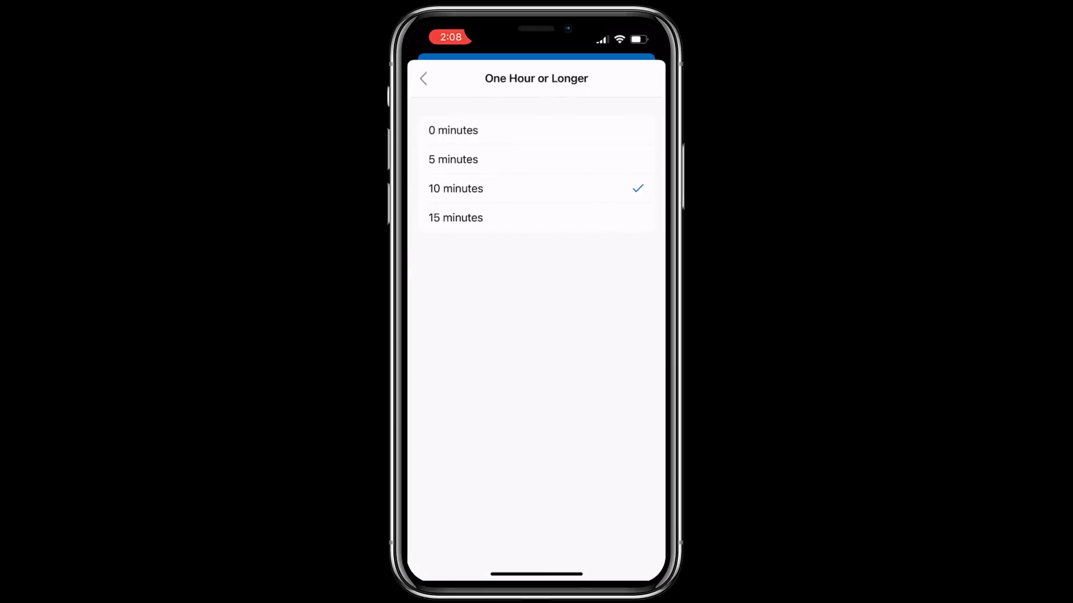
{"action": "left_click", "coordinate": [537, 217]}
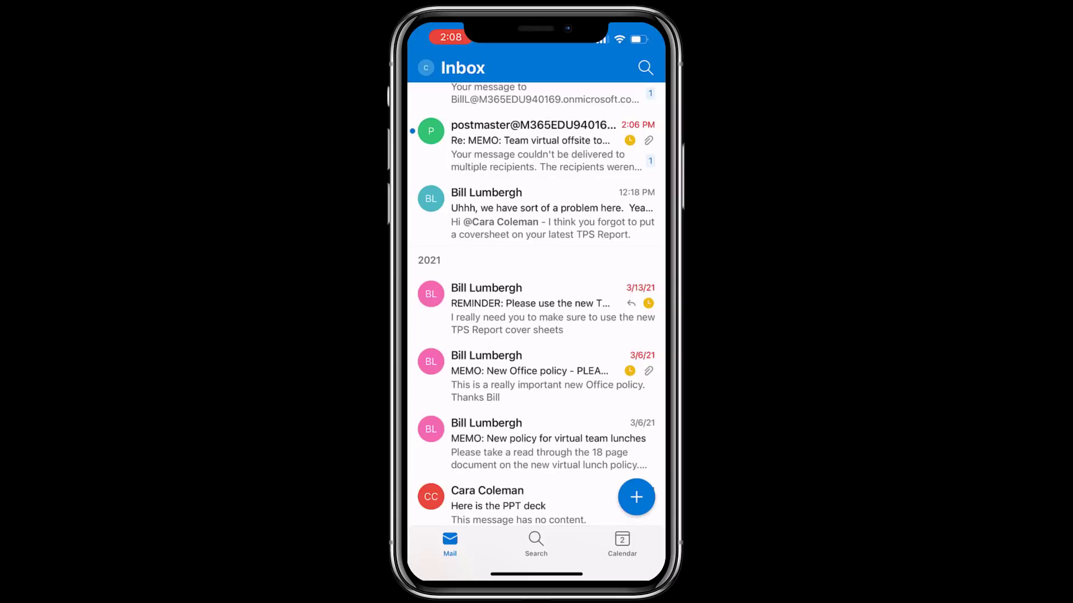
Switch on 'Make every meeting online' with Microsoft Teams in the Office 365 account settings
{"action": "left_click", "coordinate": [426, 67]}
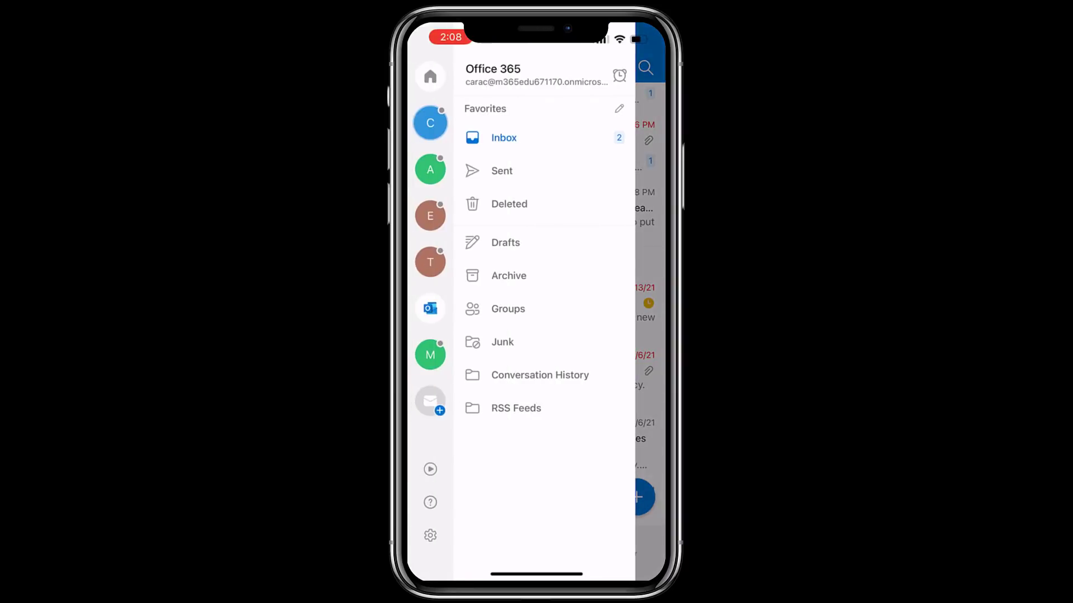
{"action": "left_click", "coordinate": [430, 535]}
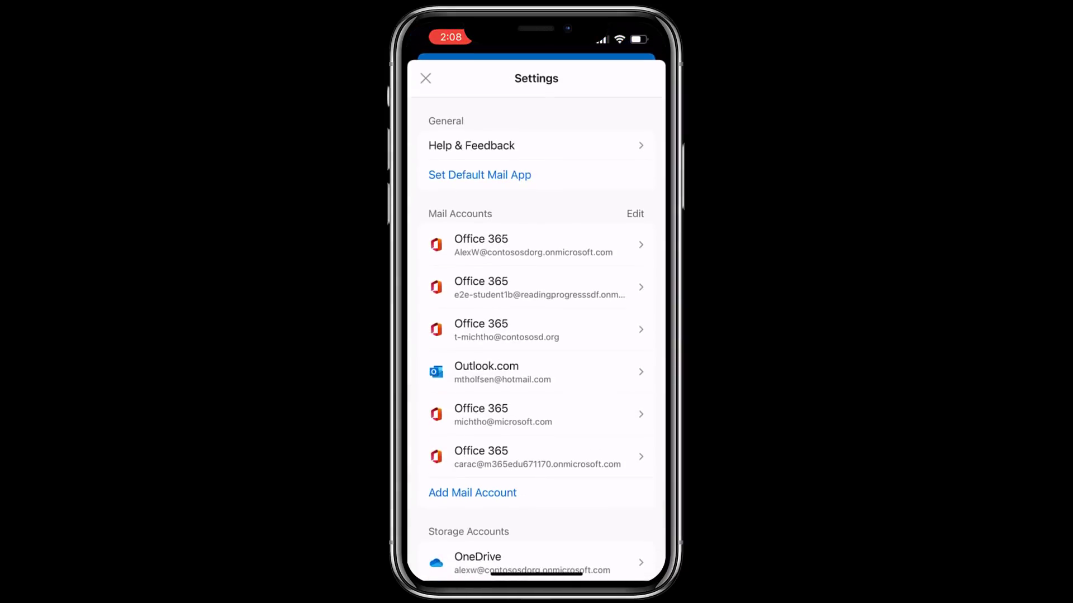
{"action": "left_click", "coordinate": [537, 457]}
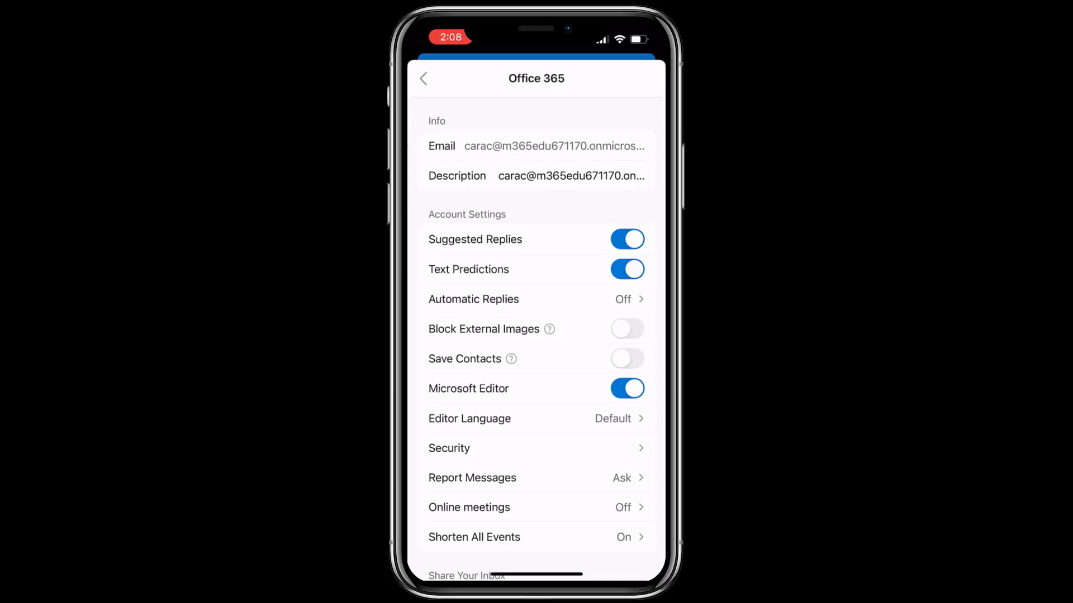
{"action": "scroll", "coordinate": [537, 335], "scroll_direction": "down", "scroll_amount": 5}
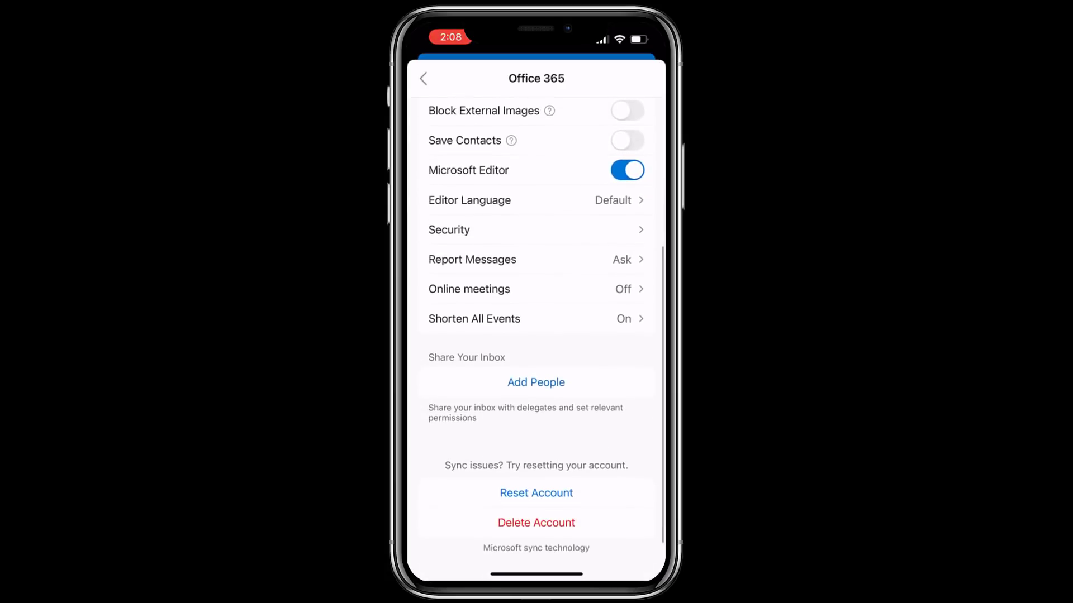
{"action": "left_click", "coordinate": [537, 288]}
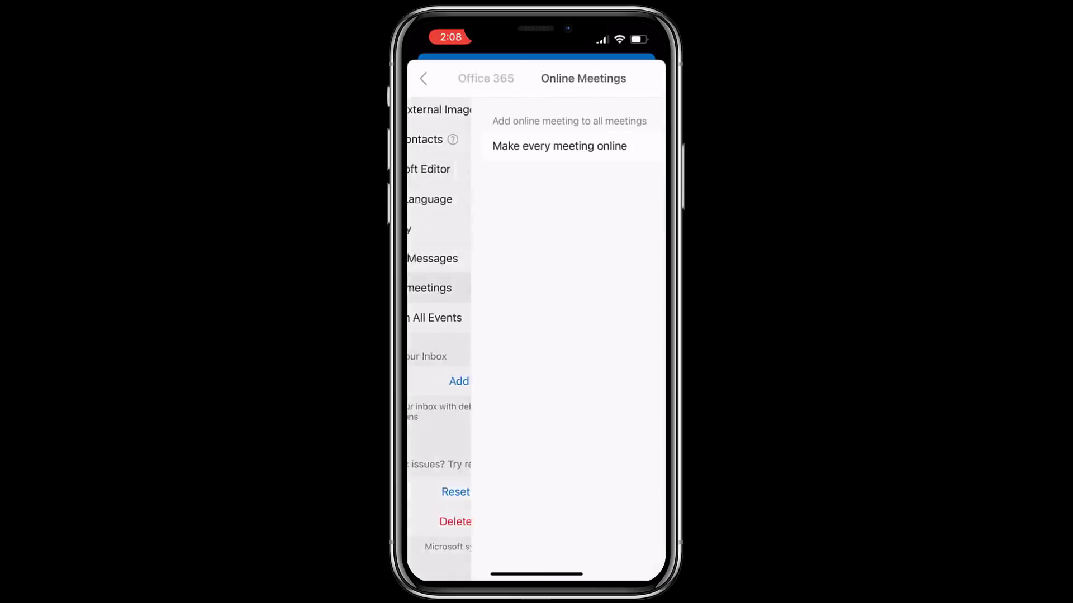
{"action": "left_click", "coordinate": [628, 146]}
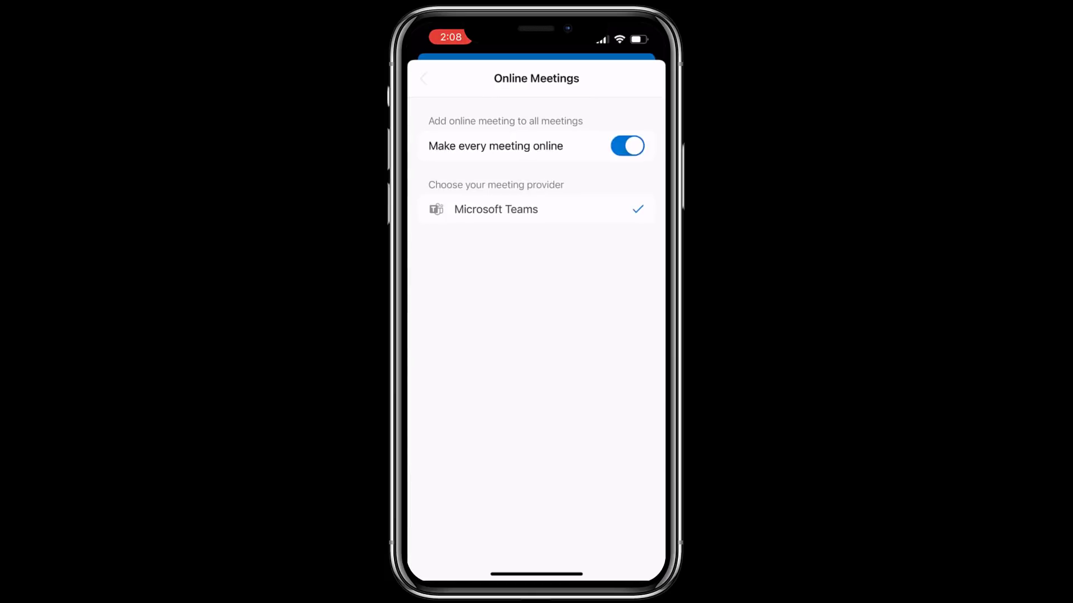
{"action": "left_click", "coordinate": [424, 77]}
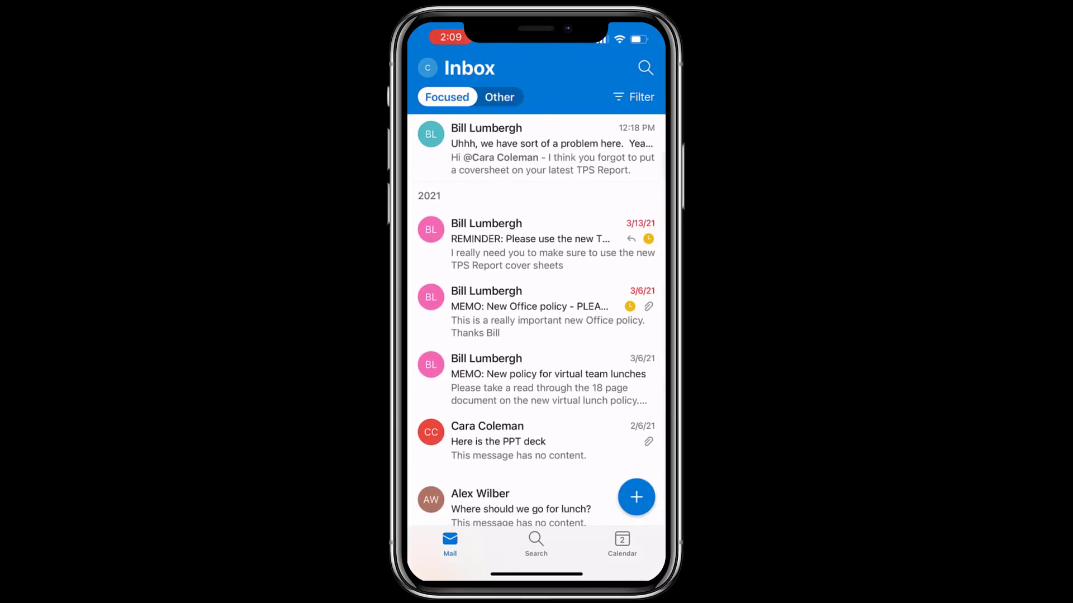
Reach the Automatic Replies settings for the Office 365 account
{"action": "left_click", "coordinate": [428, 69]}
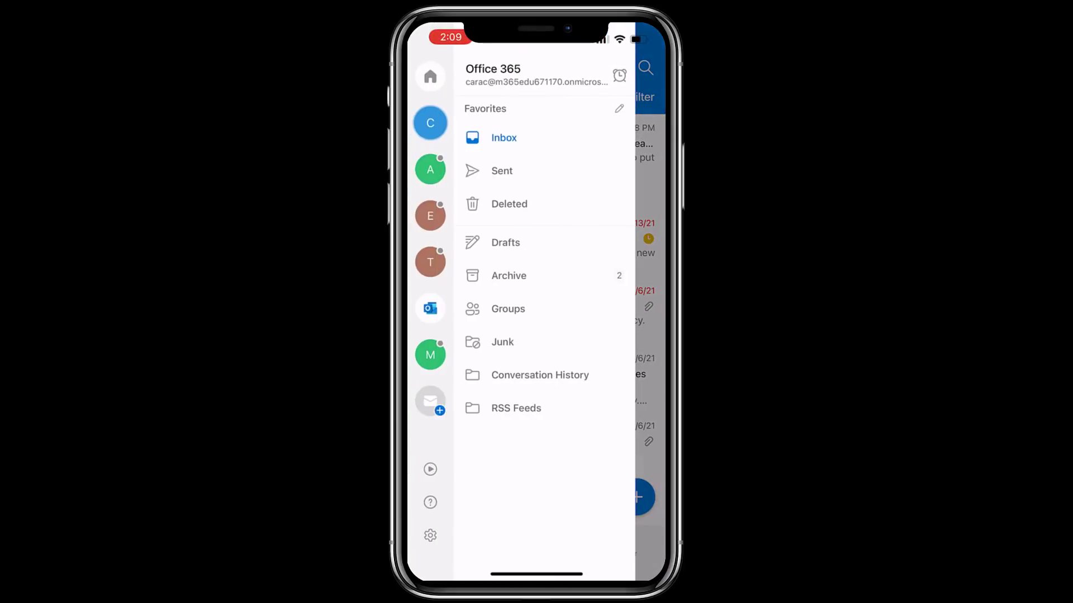
{"action": "left_click", "coordinate": [430, 535]}
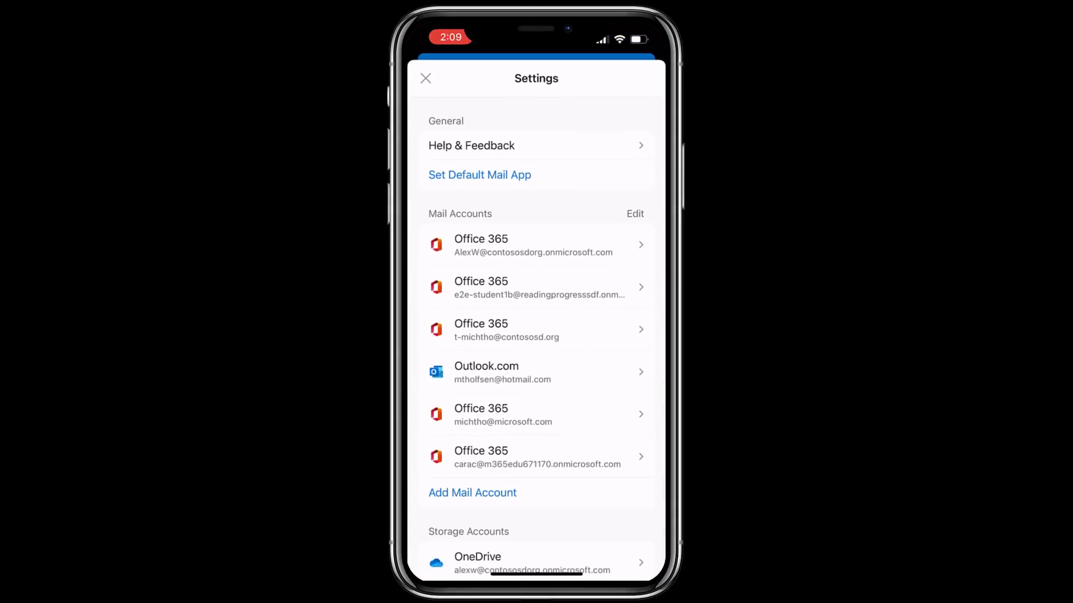
{"action": "left_click", "coordinate": [536, 457]}
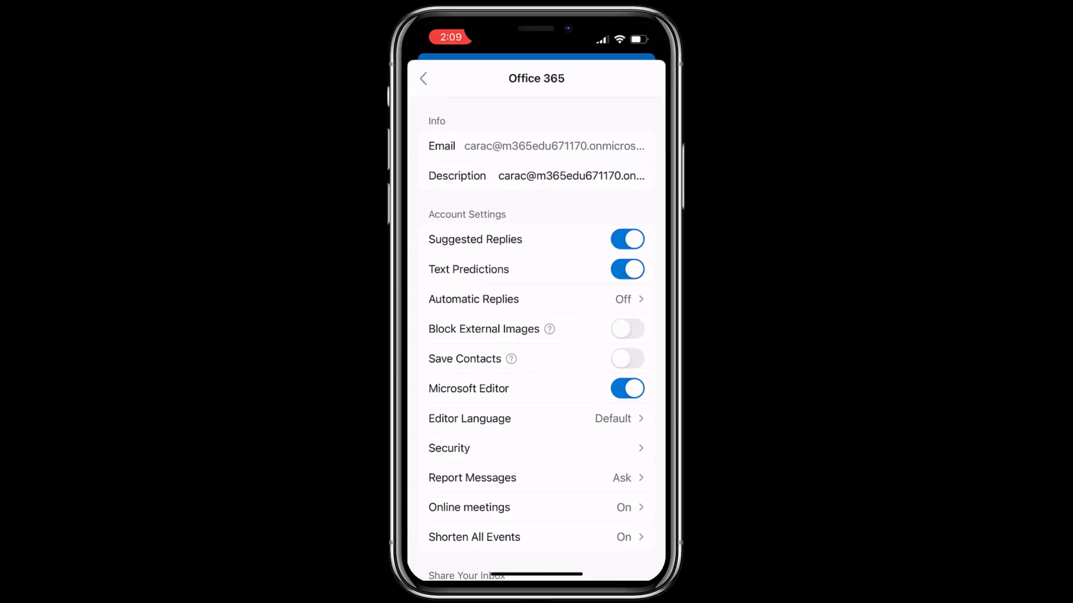
{"action": "left_click", "coordinate": [536, 298]}
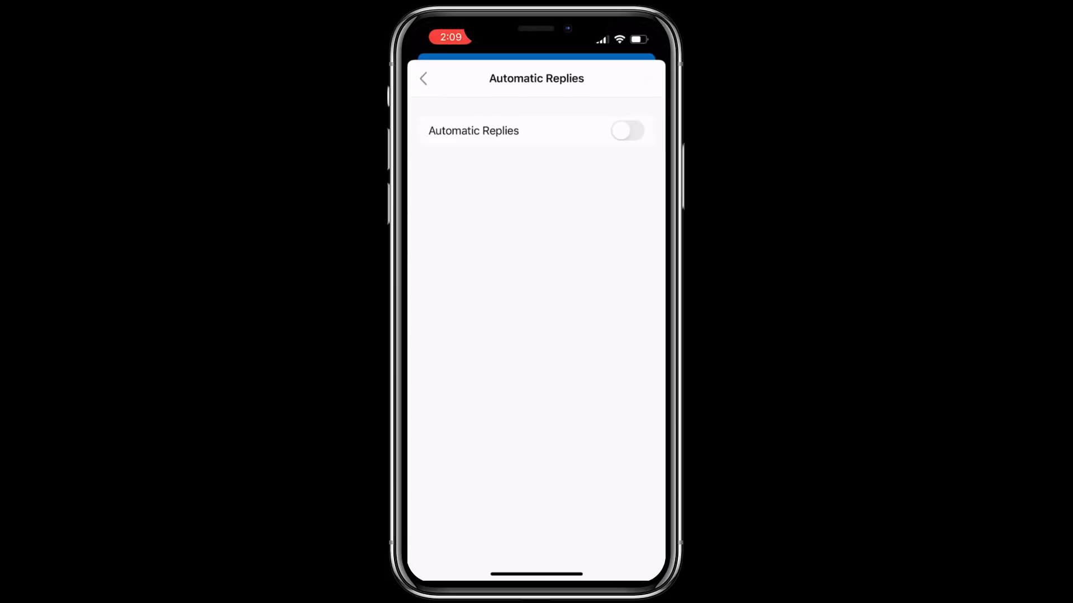
Turn on automatic replies limited to a time period and begin setting the start time
{"action": "left_click", "coordinate": [627, 130]}
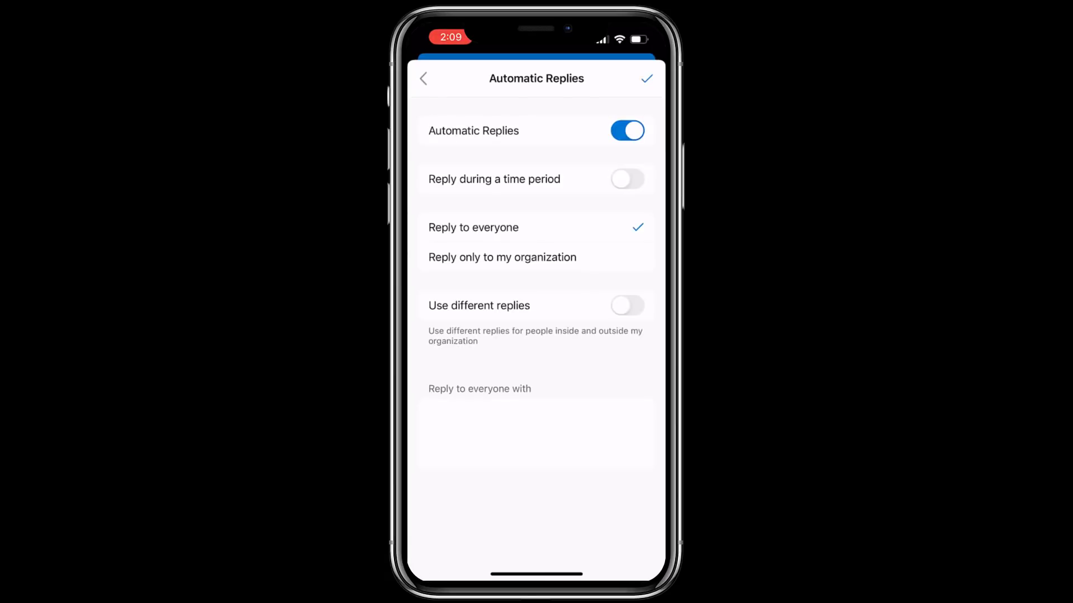
{"action": "left_click", "coordinate": [627, 179]}
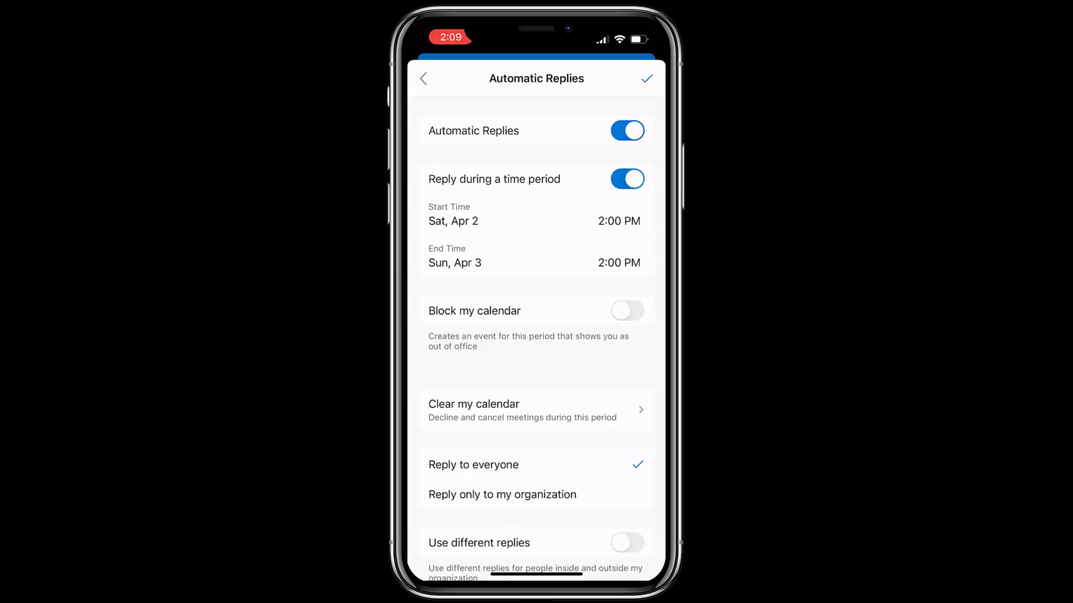
{"action": "left_click", "coordinate": [536, 214]}
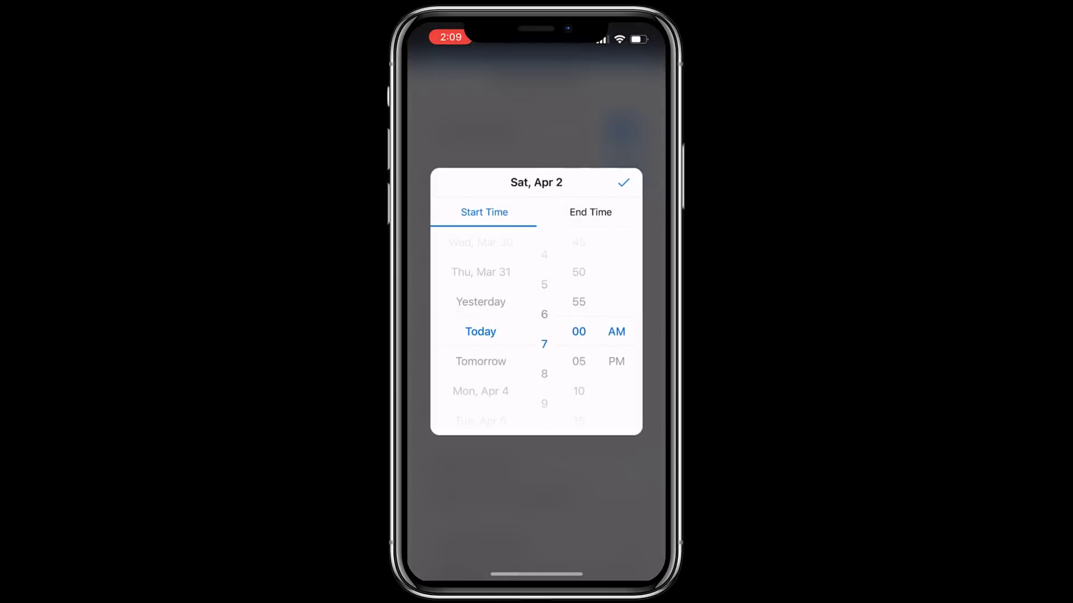
Confirm the 7:00 AM Sat to 11:00 PM Sun window, block the calendar, and save the automatic replies
{"action": "left_click", "coordinate": [590, 212]}
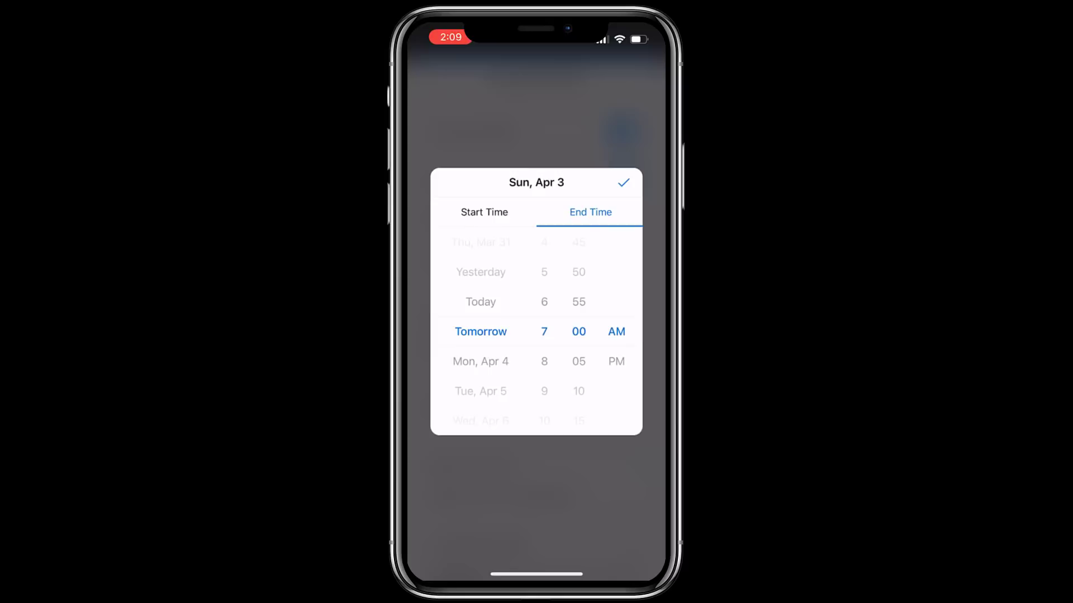
{"action": "scroll", "coordinate": [545, 331], "scroll_direction": "down", "scroll_amount": 7}
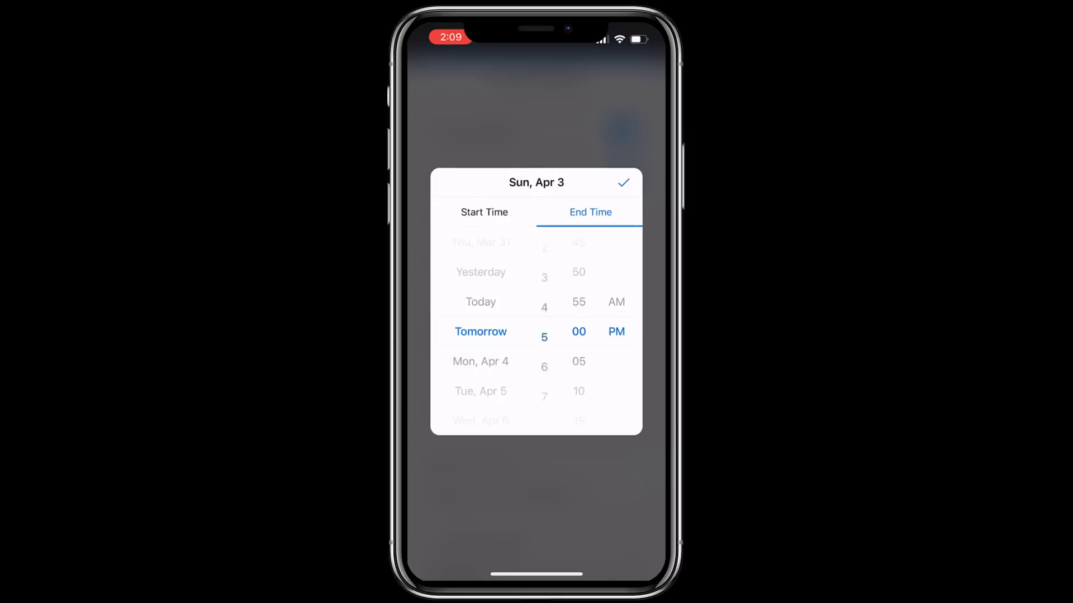
{"action": "scroll", "coordinate": [544, 331], "scroll_direction": "up", "scroll_amount": 3}
{"action": "left_click", "coordinate": [623, 182]}
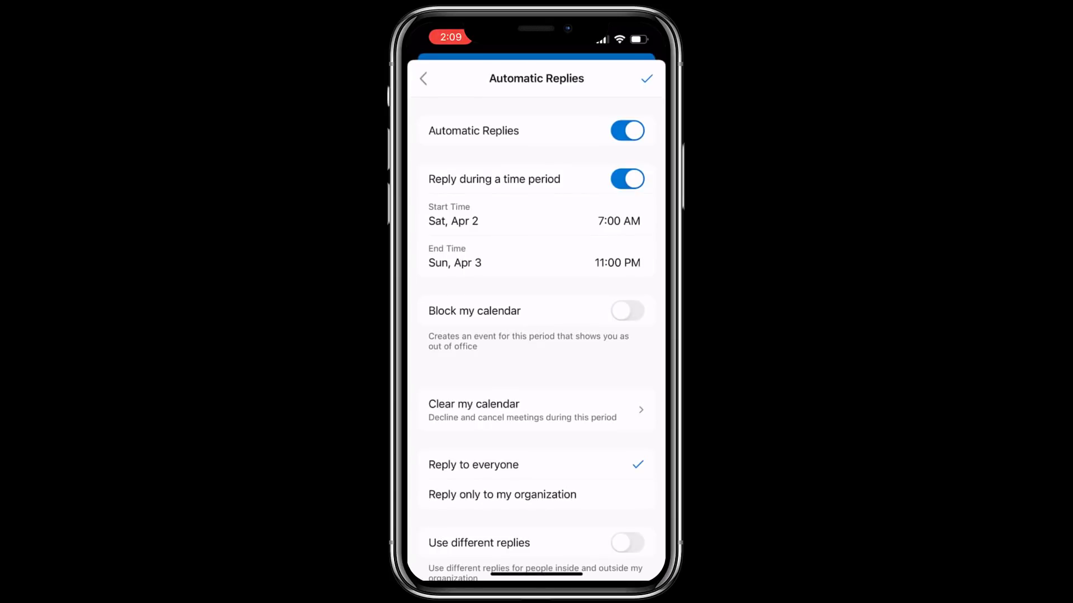
{"action": "left_click", "coordinate": [627, 311]}
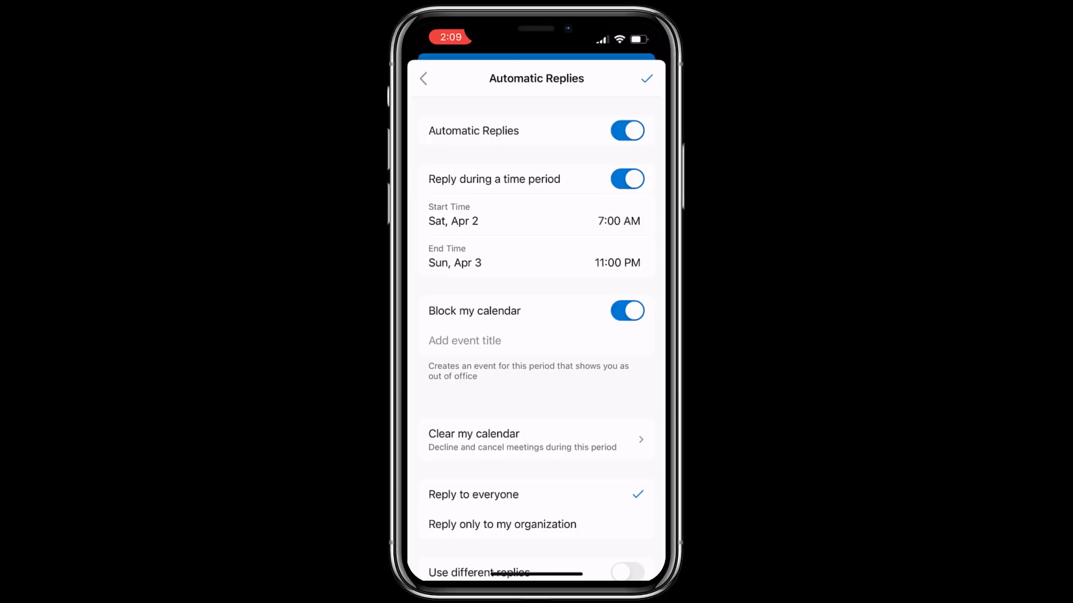
{"action": "left_click", "coordinate": [647, 78]}
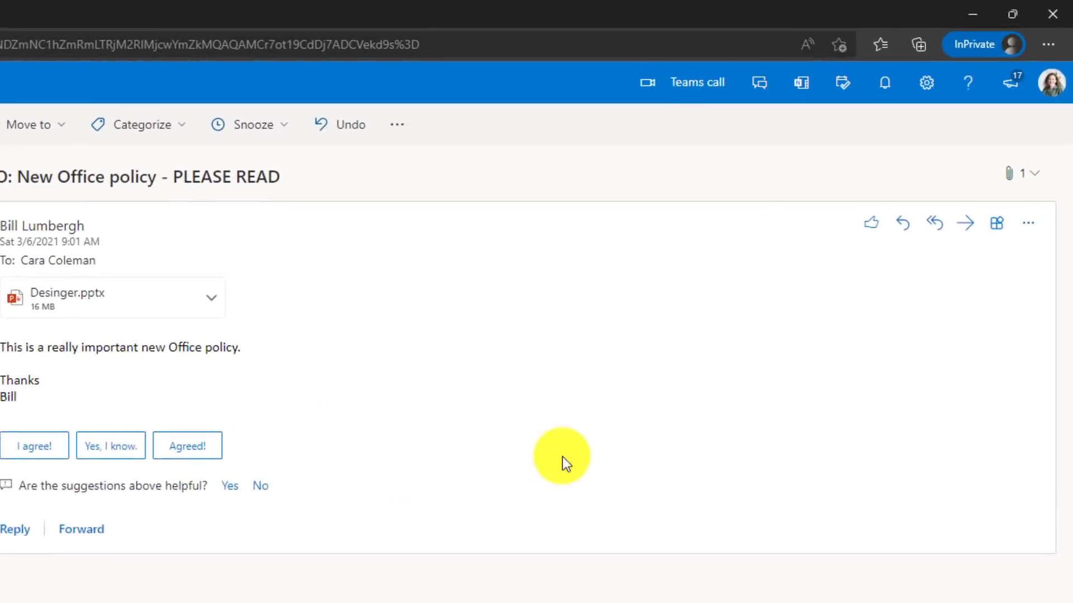
Start Share to Teams for the memo and choose the Pineview School Staff General channel
{"action": "left_click", "coordinate": [995, 229]}
{"action": "left_click", "coordinate": [737, 151]}
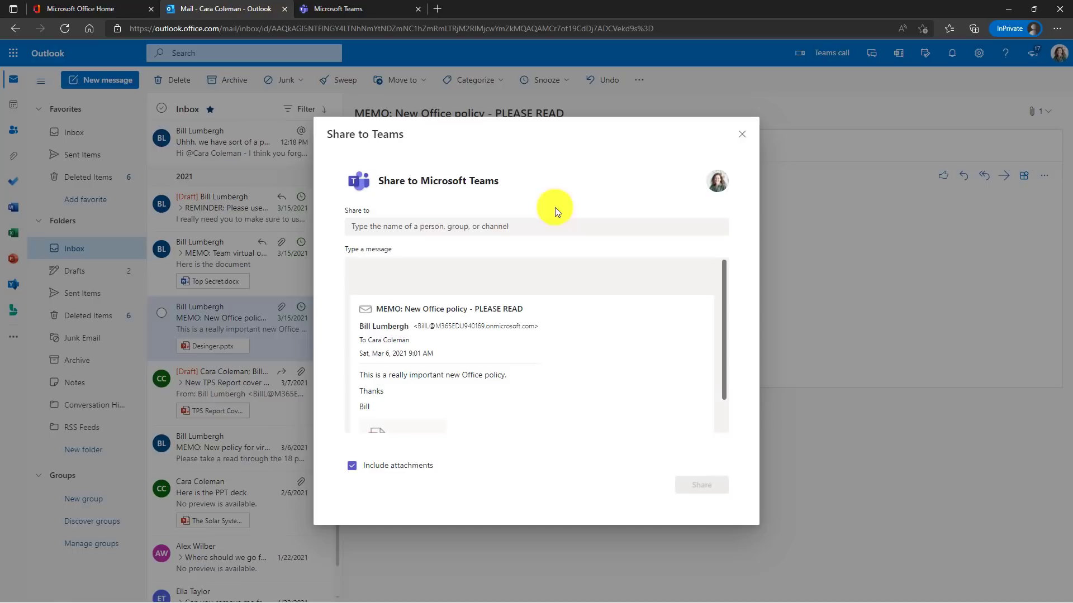
{"action": "left_click", "coordinate": [563, 227]}
{"action": "type", "text": "Pineview"}
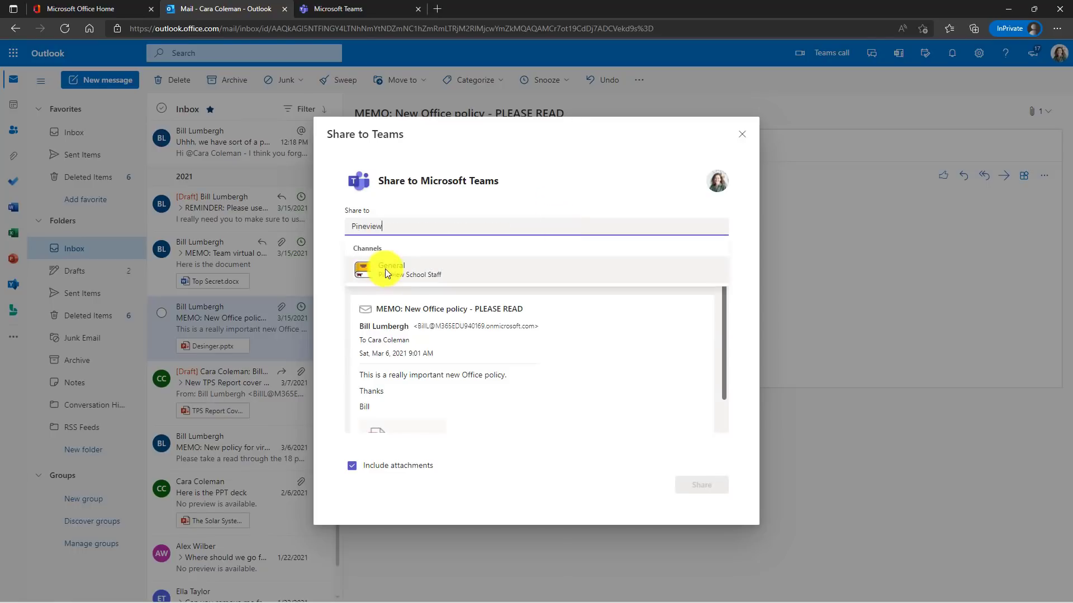
Add a note and share the memo with its attachment to the channel
{"action": "left_click", "coordinate": [386, 268]}
{"action": "left_click", "coordinate": [404, 269]}
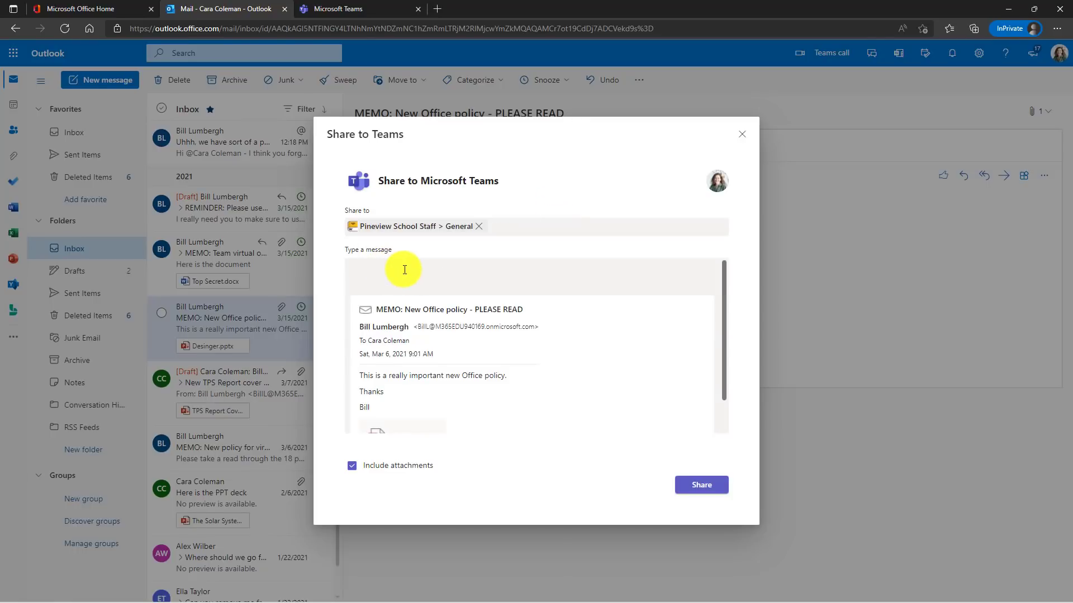
{"action": "type", "text": "Check out the new TPS Report Coversheet Designs"}
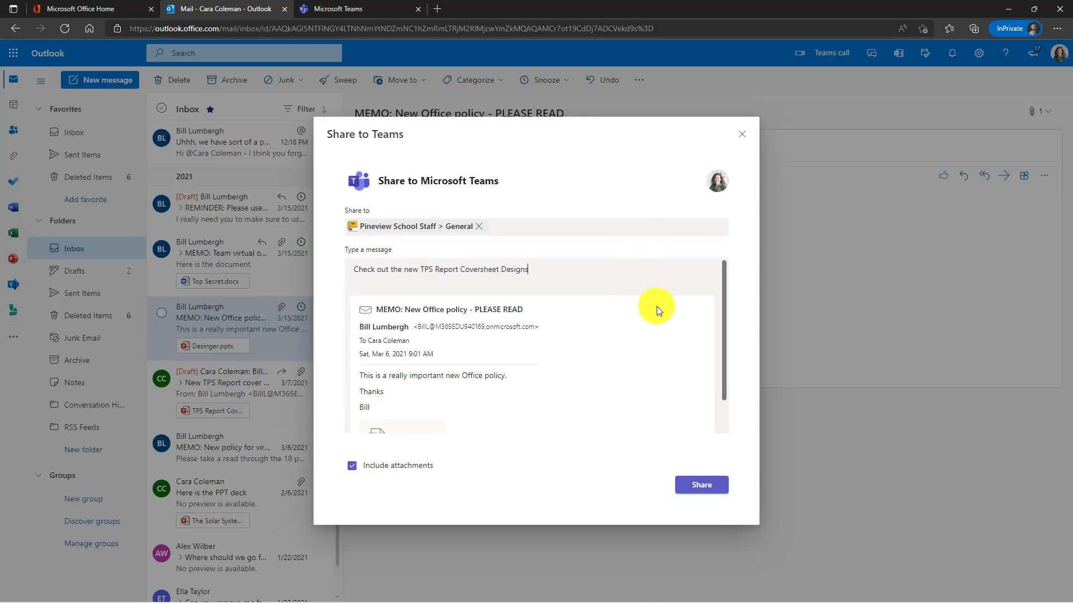
{"action": "left_click_drag", "start_coordinate": [724, 324], "coordinate": [725, 360]}
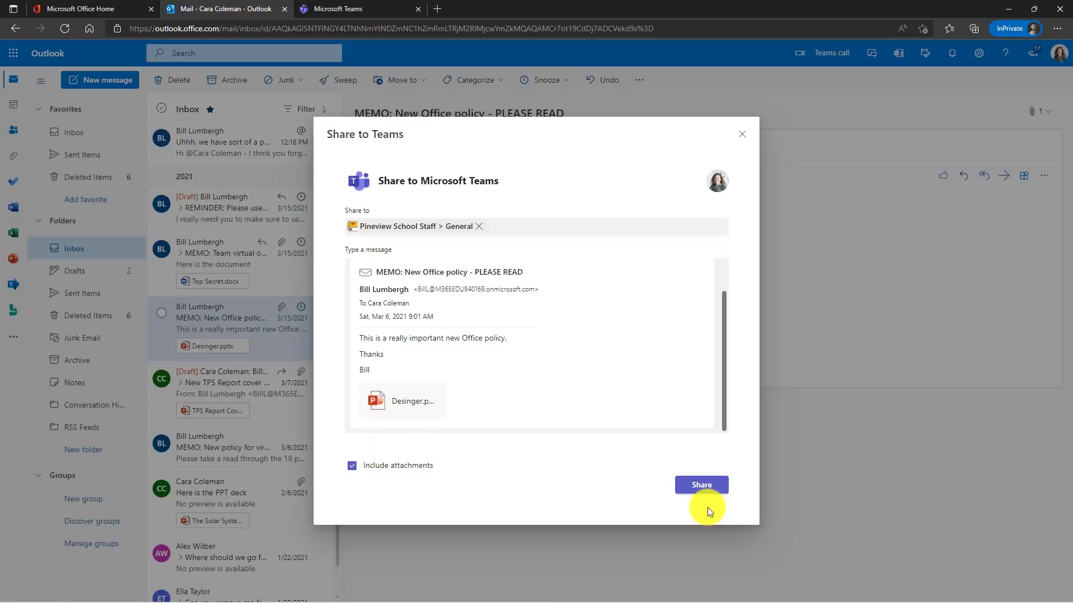
{"action": "left_click", "coordinate": [701, 485]}
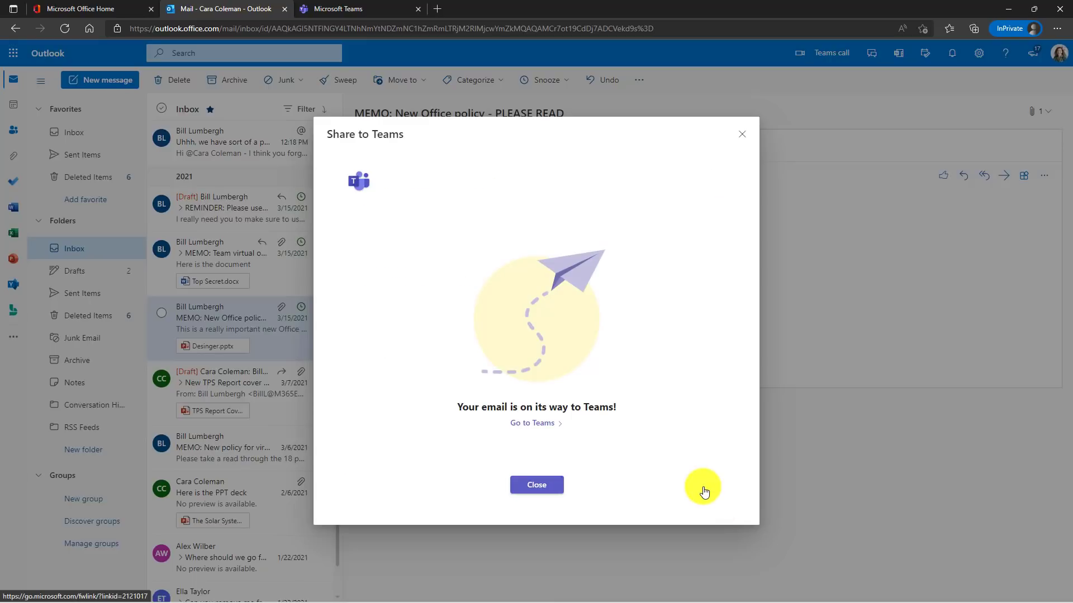
Go to Teams and open the Pineview School Staff team's General channel
{"action": "left_click", "coordinate": [549, 424]}
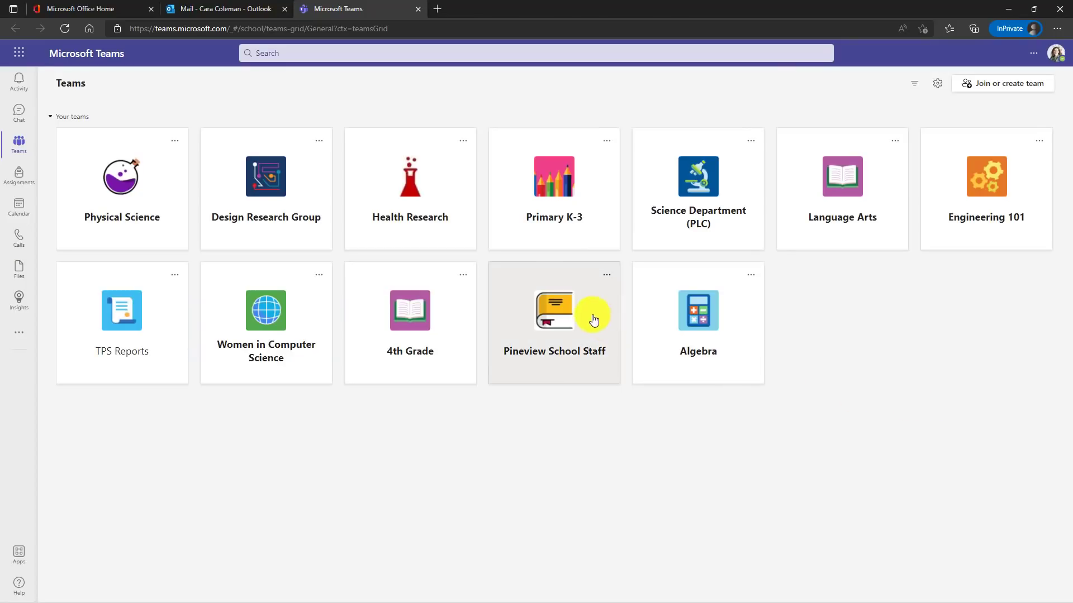
{"action": "left_click", "coordinate": [554, 309]}
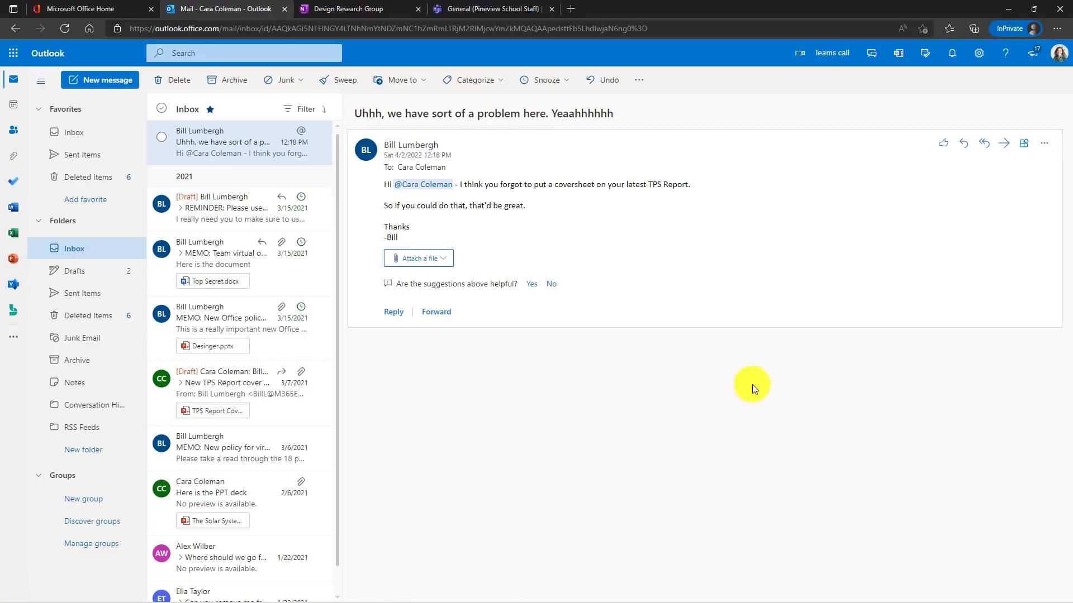
Send the coversheet problem email to the Plan section of Design Research Group and view it in OneNote
{"action": "left_click", "coordinate": [1024, 149]}
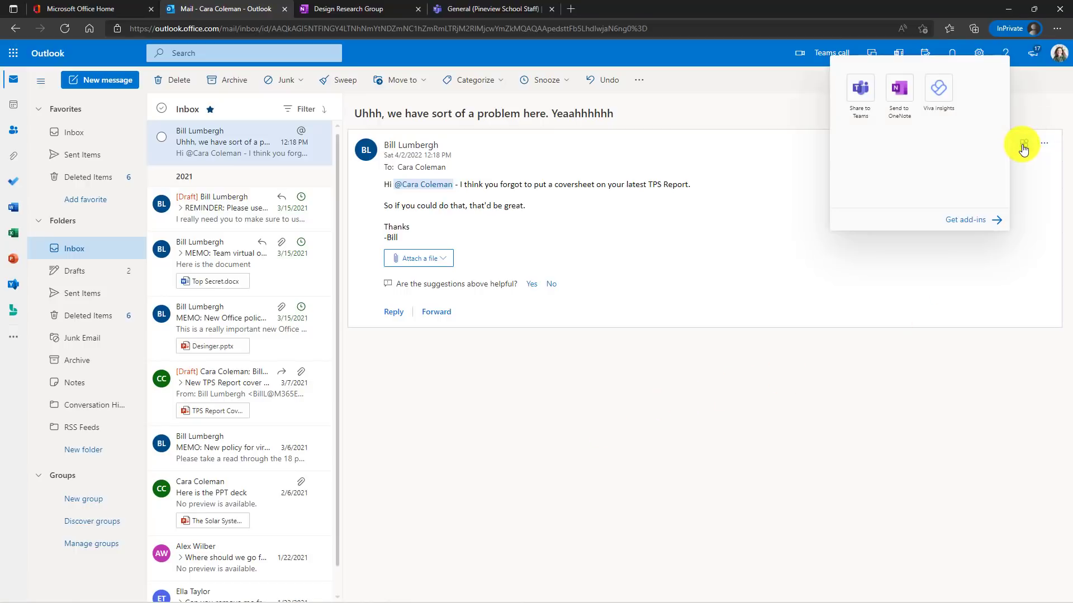
{"action": "left_click", "coordinate": [899, 97]}
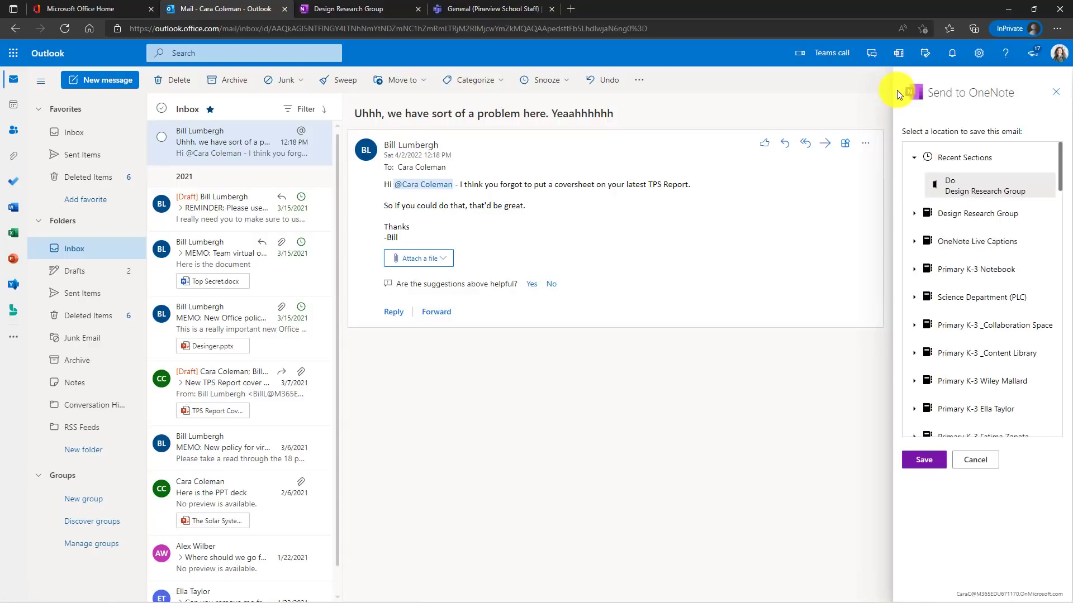
{"action": "left_click", "coordinate": [915, 186]}
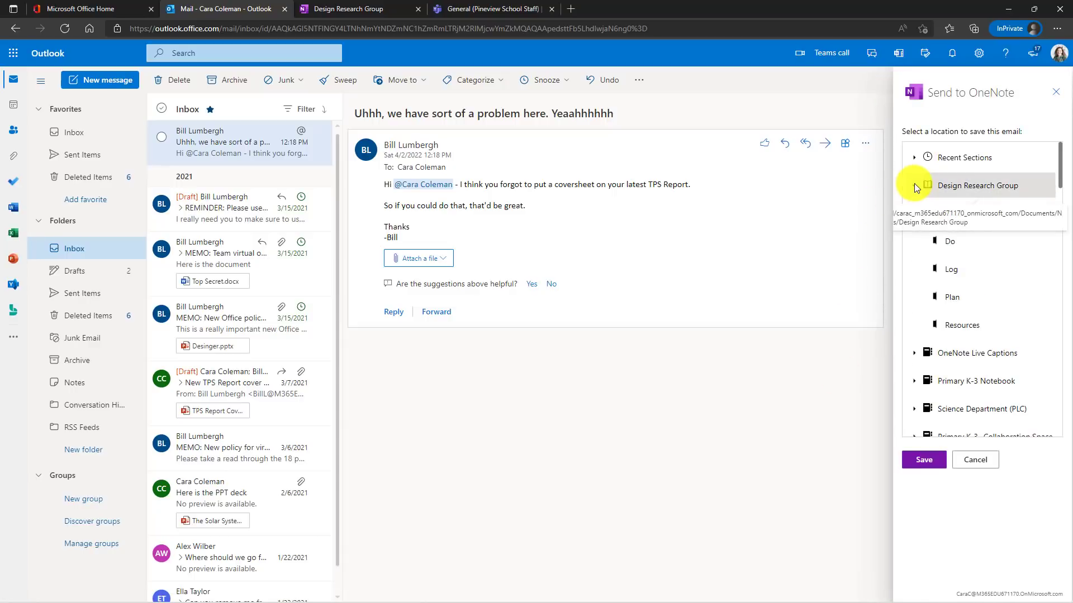
{"action": "left_click", "coordinate": [952, 297]}
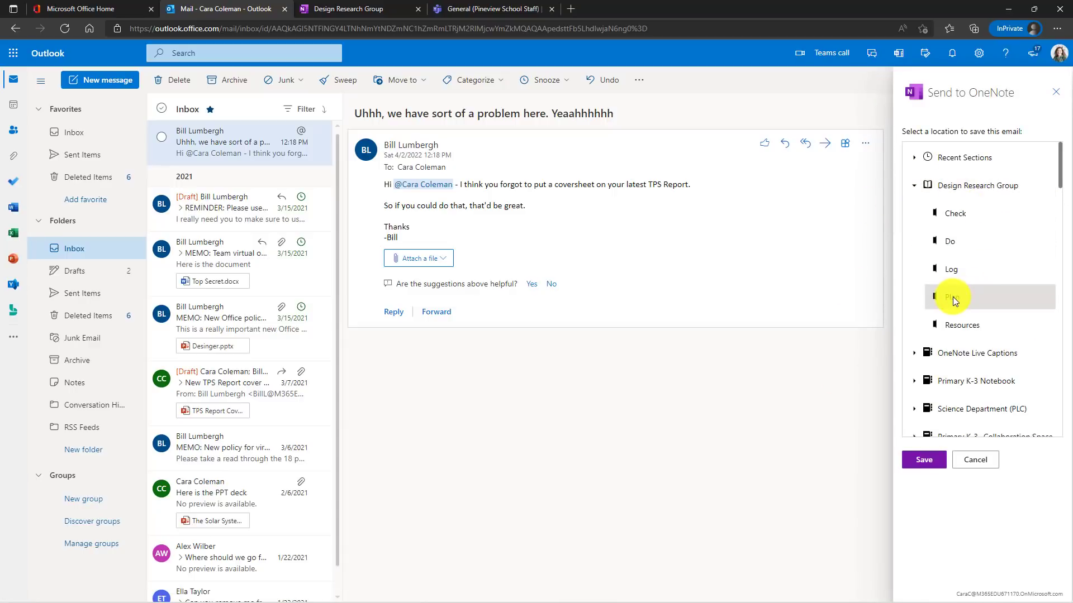
{"action": "left_click", "coordinate": [927, 460]}
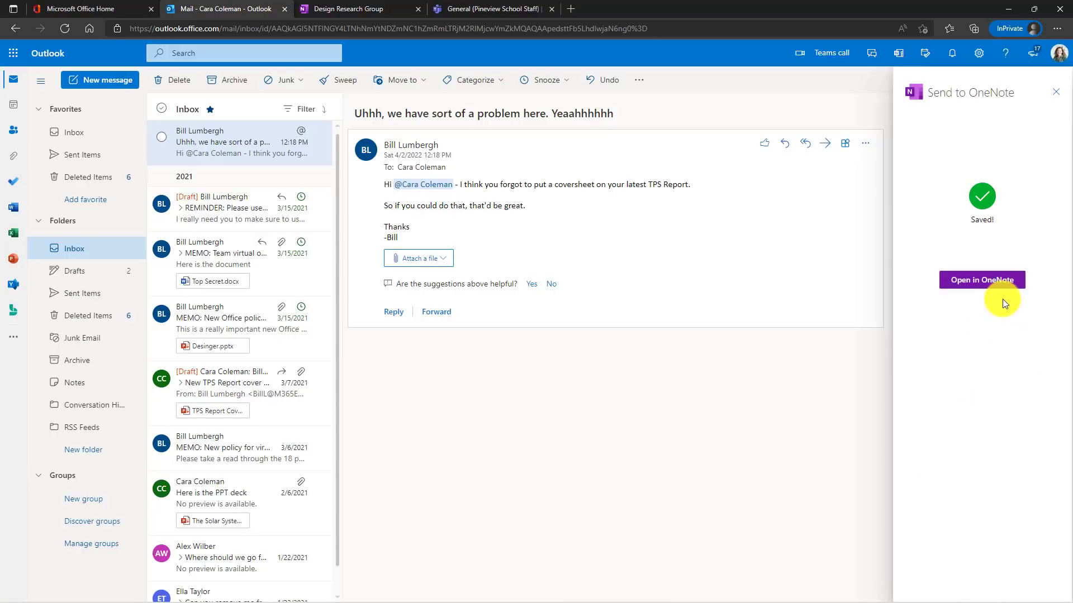
{"action": "left_click", "coordinate": [993, 281]}
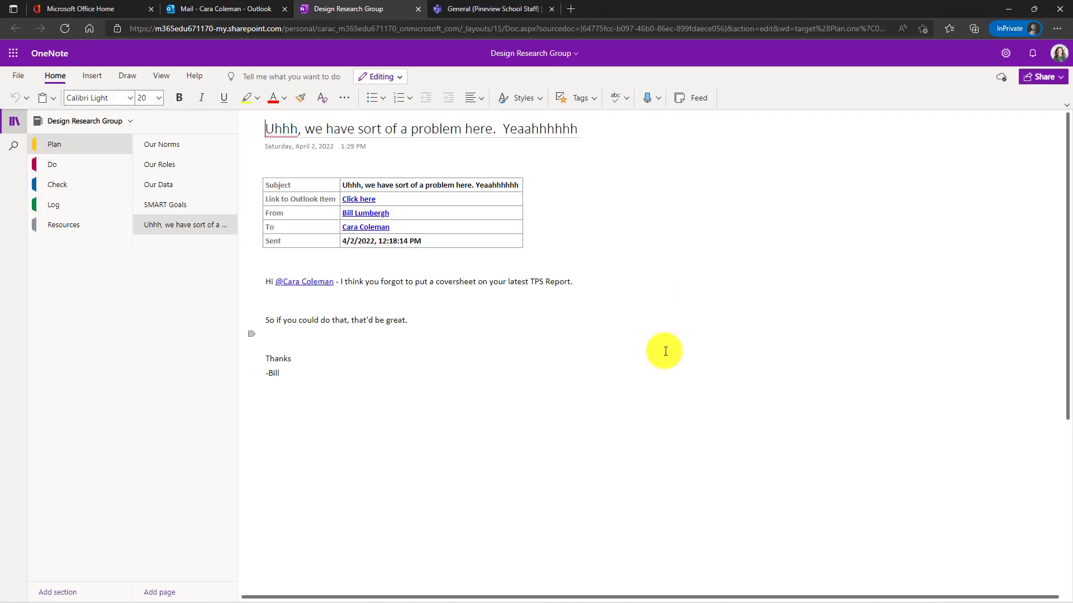